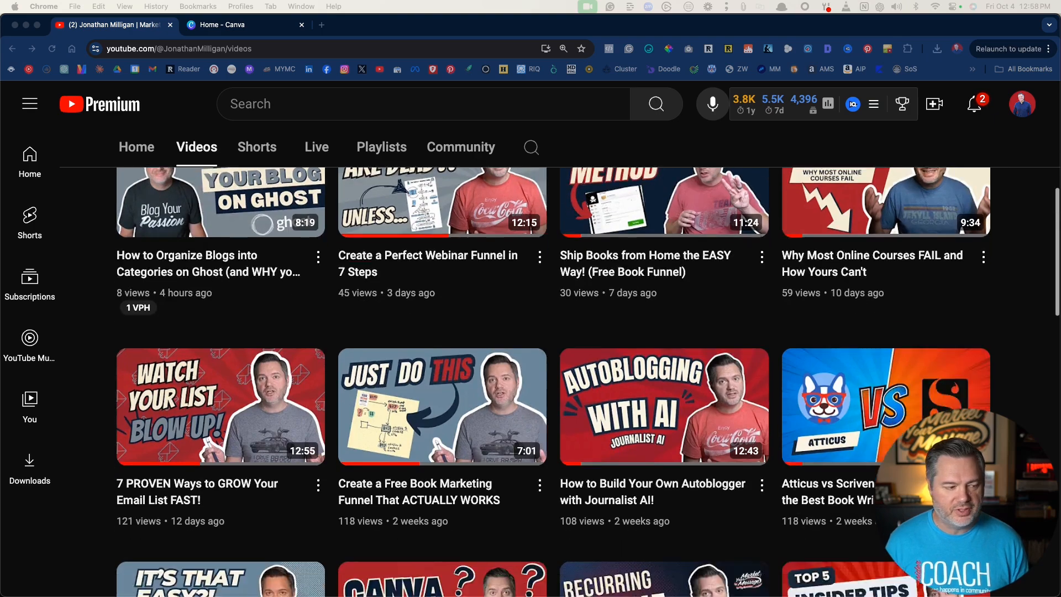
{"action": "scroll", "coordinate": [553, 381], "scroll_direction": "up", "scroll_amount": 7}
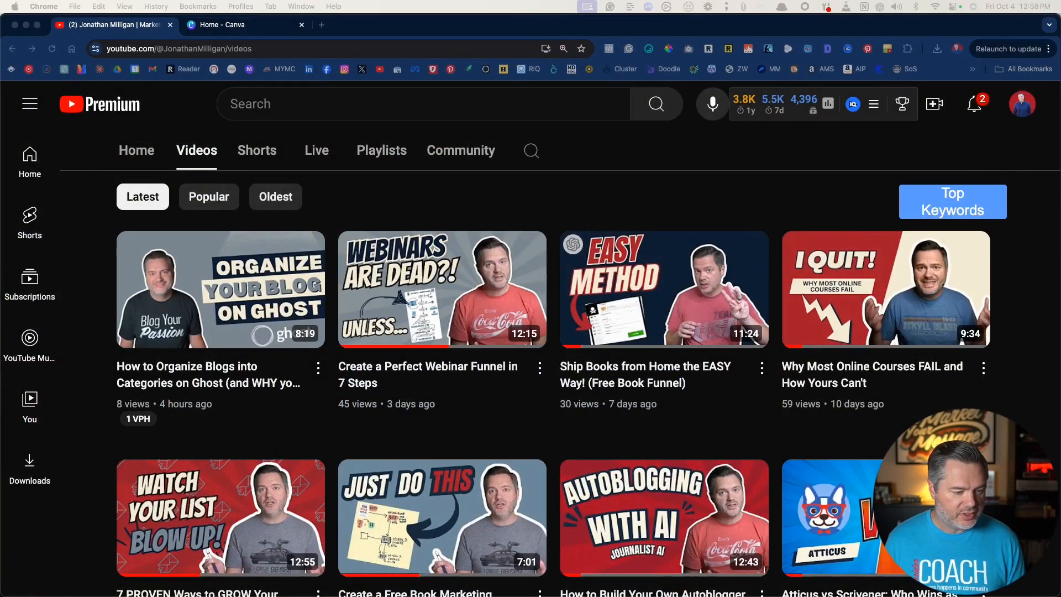
{"action": "left_click_drag", "start_coordinate": [547, 3], "coordinate": [102, 53]}
{"action": "key", "text": "super+w"}
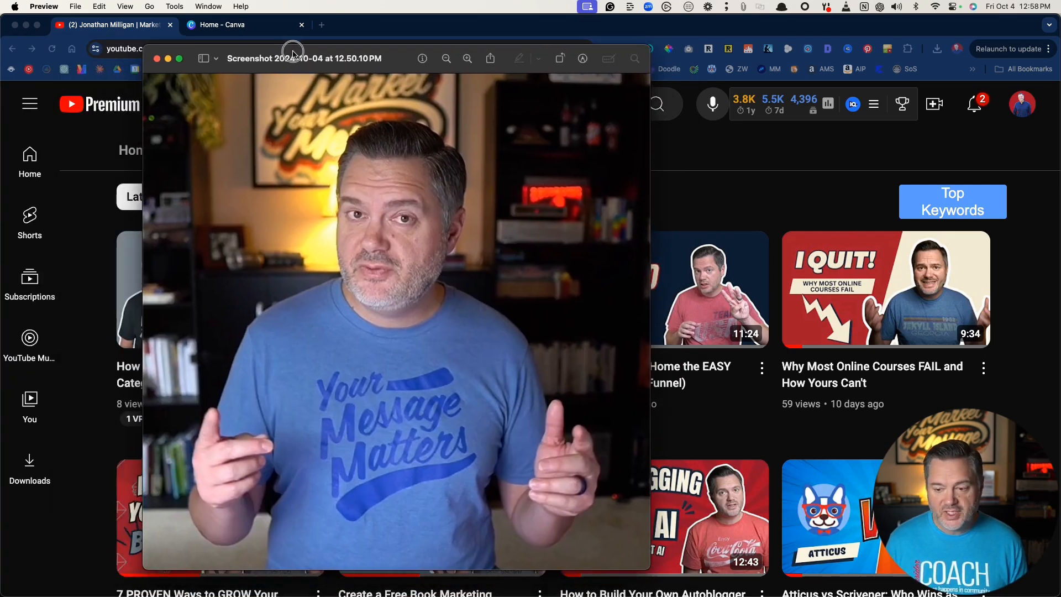
{"action": "mouse_move", "coordinate": [292, 49]}
{"action": "left_mouse_down"}
{"action": "mouse_move", "coordinate": [280, 58]}
{"action": "mouse_move", "coordinate": [239, 49]}
{"action": "mouse_move", "coordinate": [287, 56]}
{"action": "left_mouse_up"}
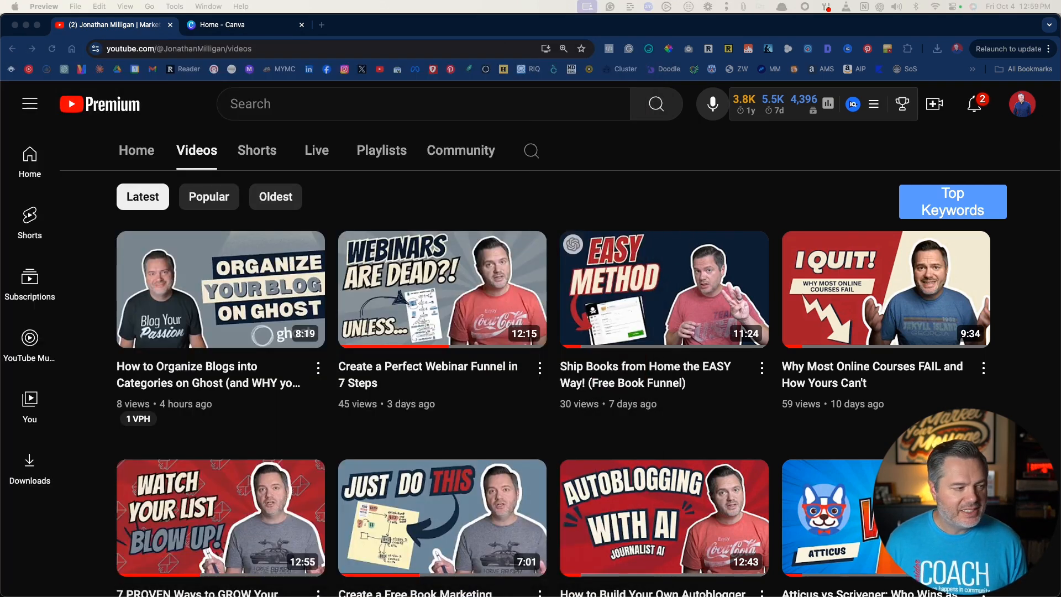
- Switch to Canva and create a blank Instagram post design
{"action": "left_click", "coordinate": [215, 25]}
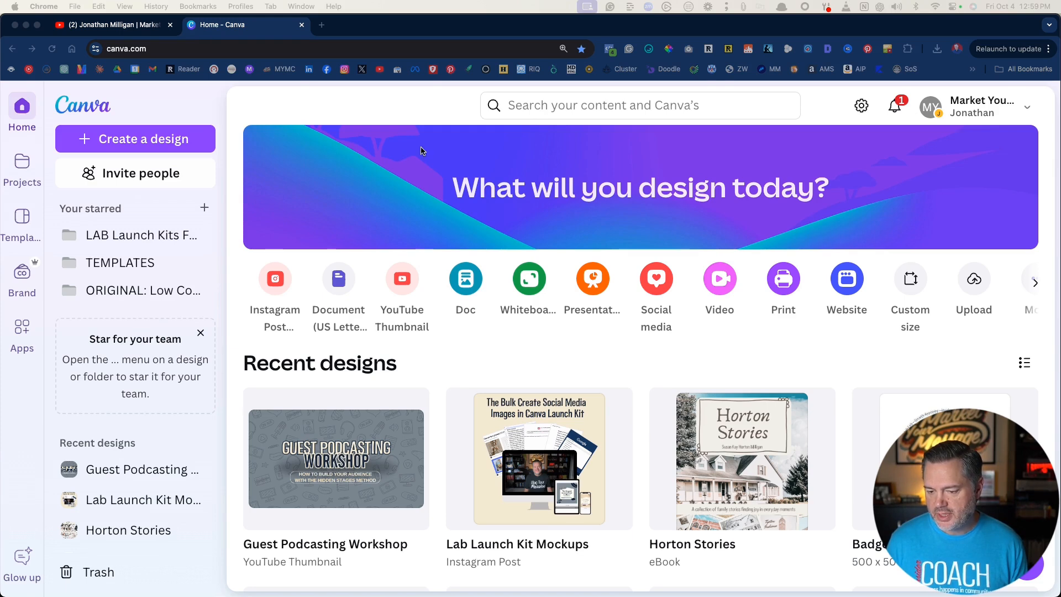
{"action": "left_click", "coordinate": [274, 280]}
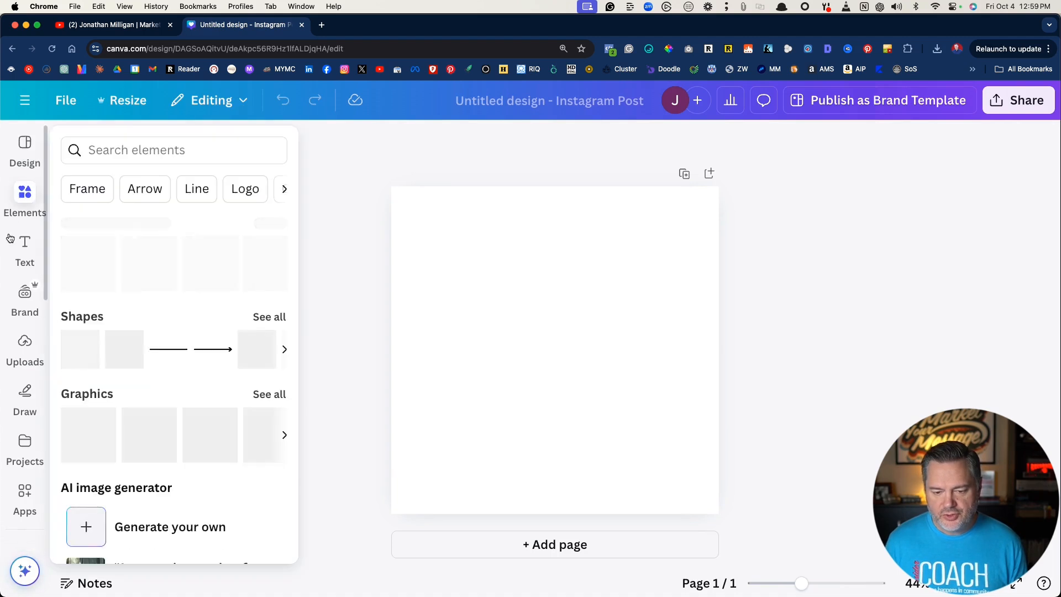
- Upload the portrait photo in the blue T-shirt from the Desktop folder
{"action": "left_click", "coordinate": [25, 350]}
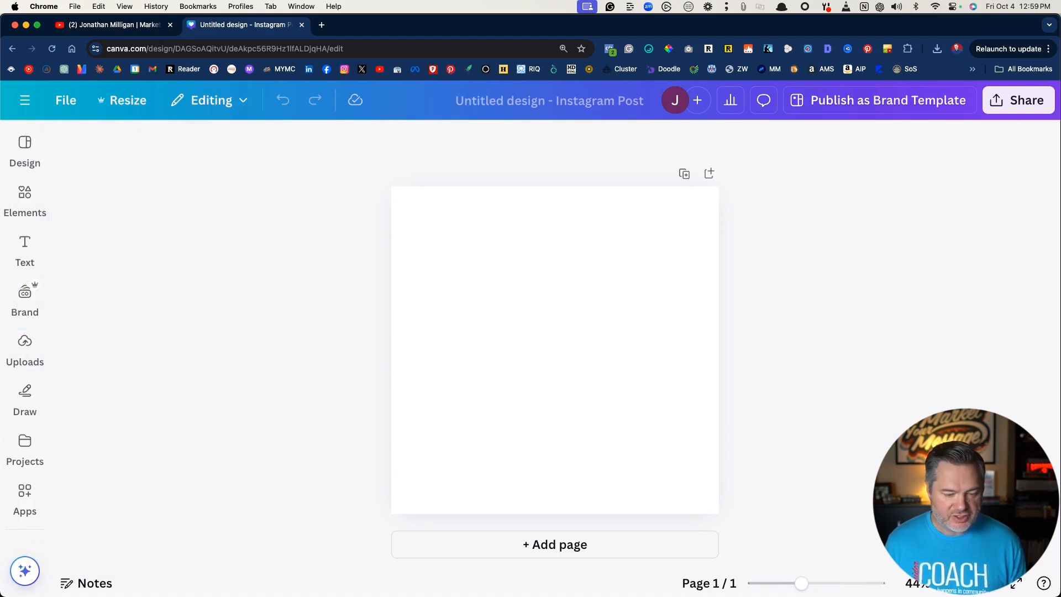
{"action": "left_click", "coordinate": [26, 347]}
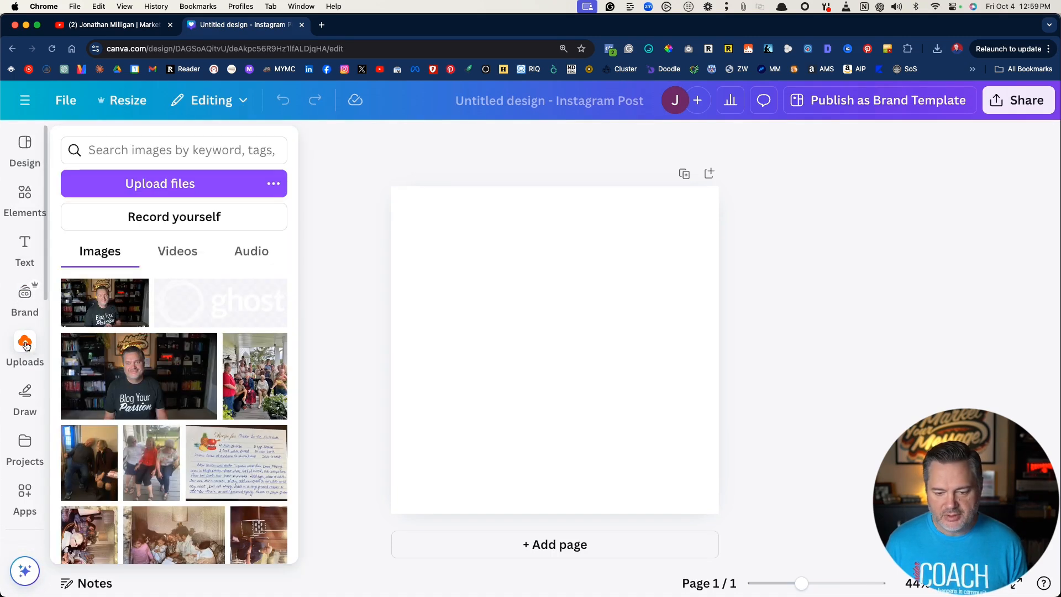
{"action": "left_click", "coordinate": [179, 186]}
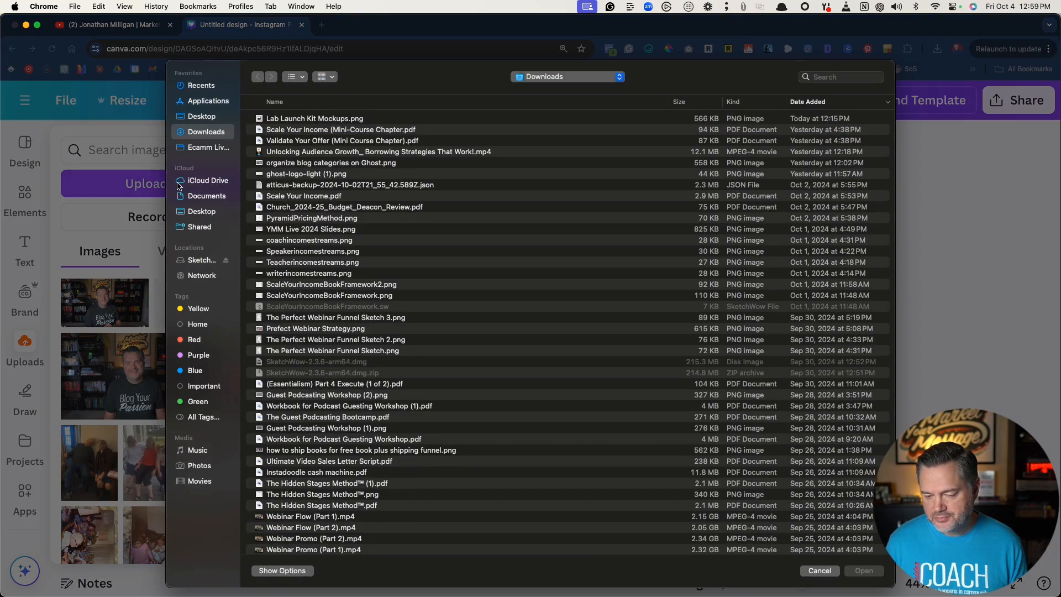
{"action": "left_click", "coordinate": [201, 118]}
{"action": "double_click", "coordinate": [281, 119]}
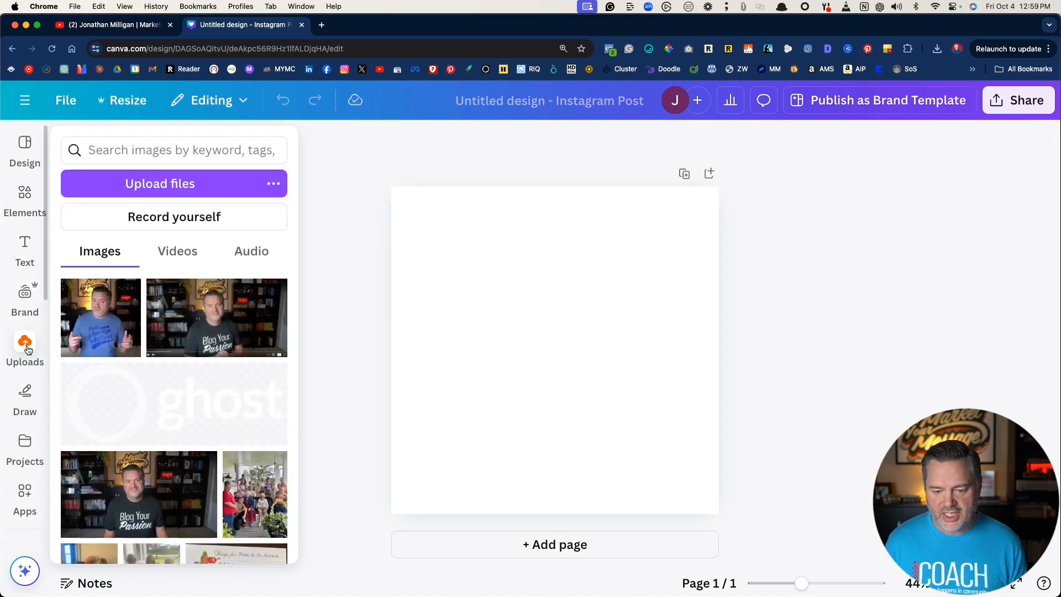
- Place the uploaded portrait on the page, enlarge it to nearly full width and align it with the page's lower edge
{"action": "left_click_drag", "start_coordinate": [71, 297], "coordinate": [500, 318]}
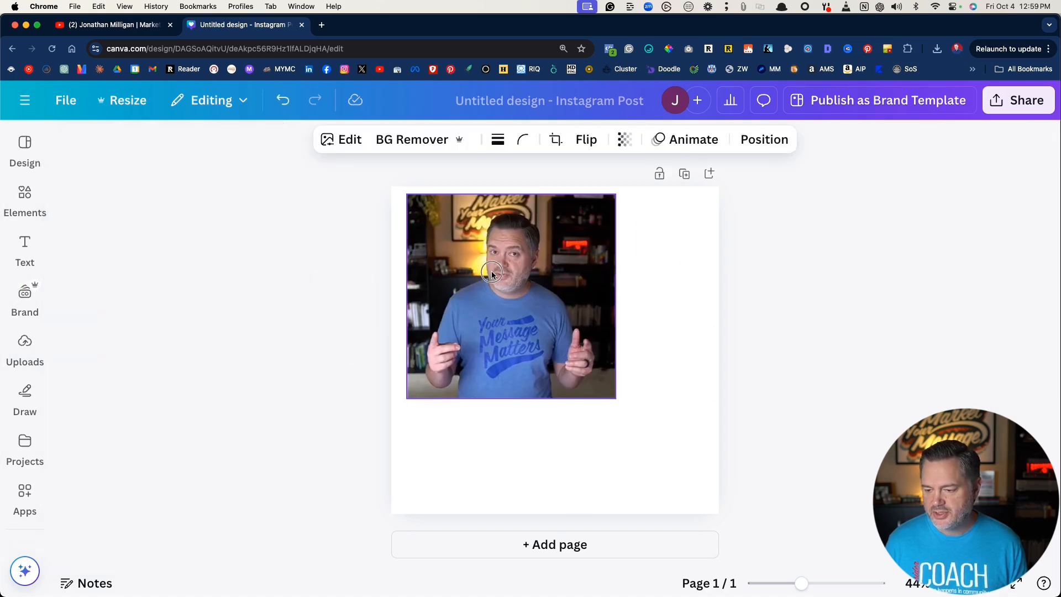
{"action": "left_click_drag", "start_coordinate": [600, 391], "coordinate": [694, 481]}
{"action": "left_click_drag", "start_coordinate": [547, 376], "coordinate": [553, 413]}
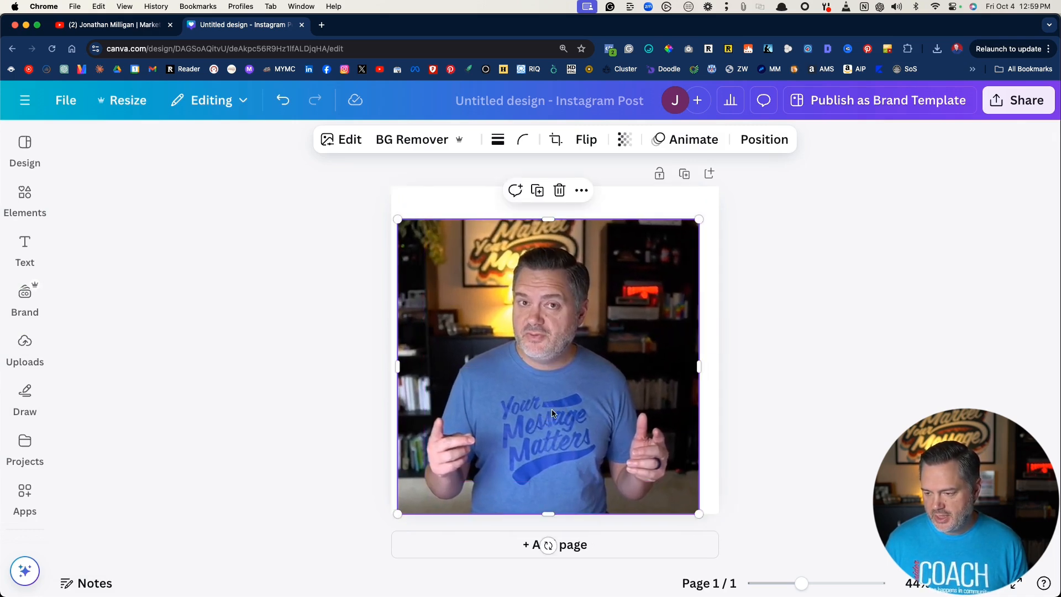
- Remove the portrait's background and fill the page with the last dark navy of the Market Your Message logo colors
{"action": "left_click", "coordinate": [415, 142]}
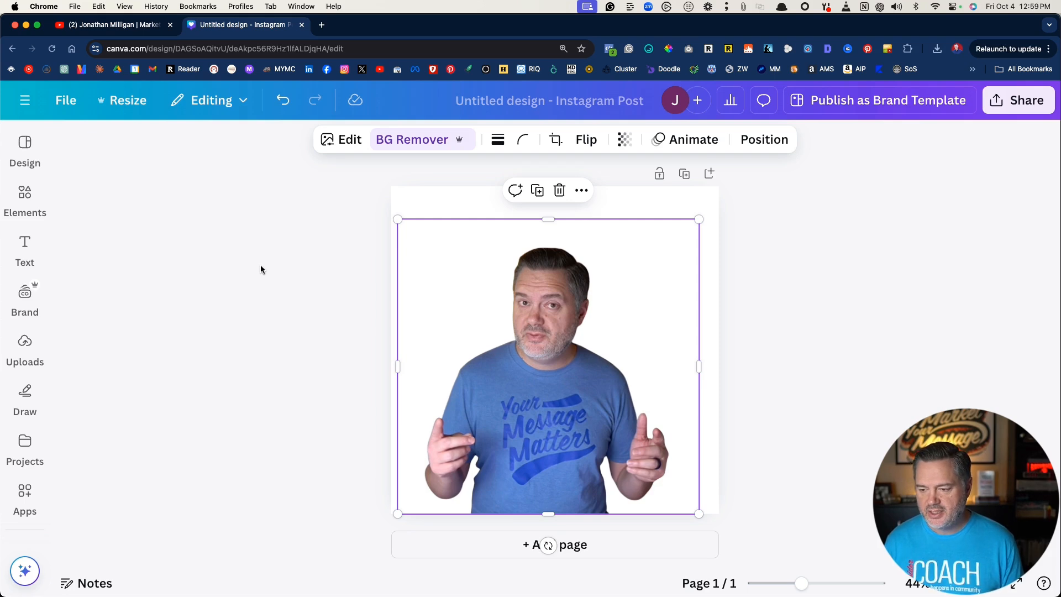
{"action": "left_click", "coordinate": [440, 202]}
{"action": "left_click", "coordinate": [489, 145]}
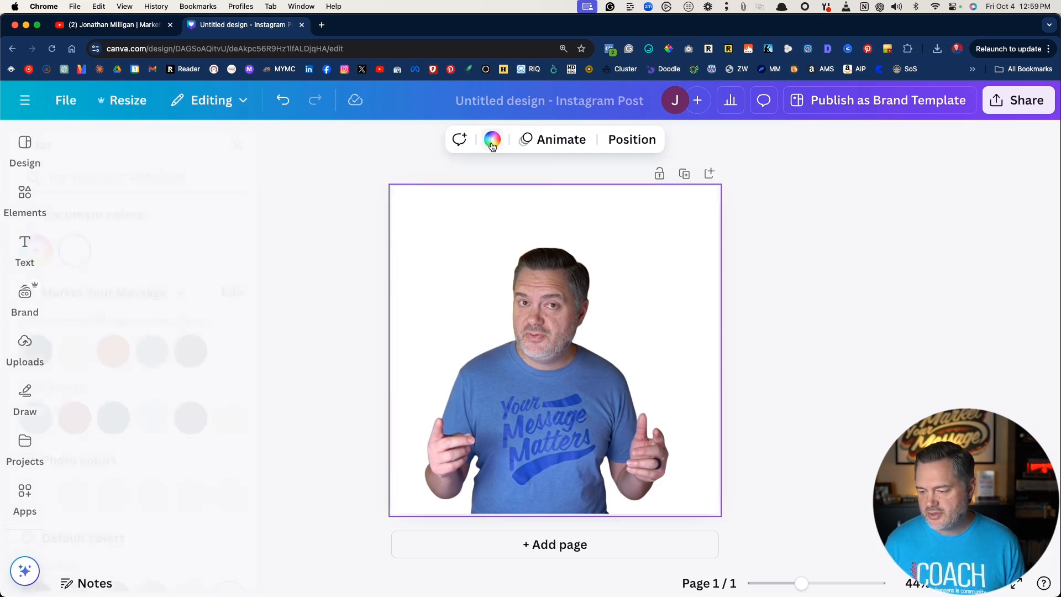
{"action": "left_click", "coordinate": [232, 351]}
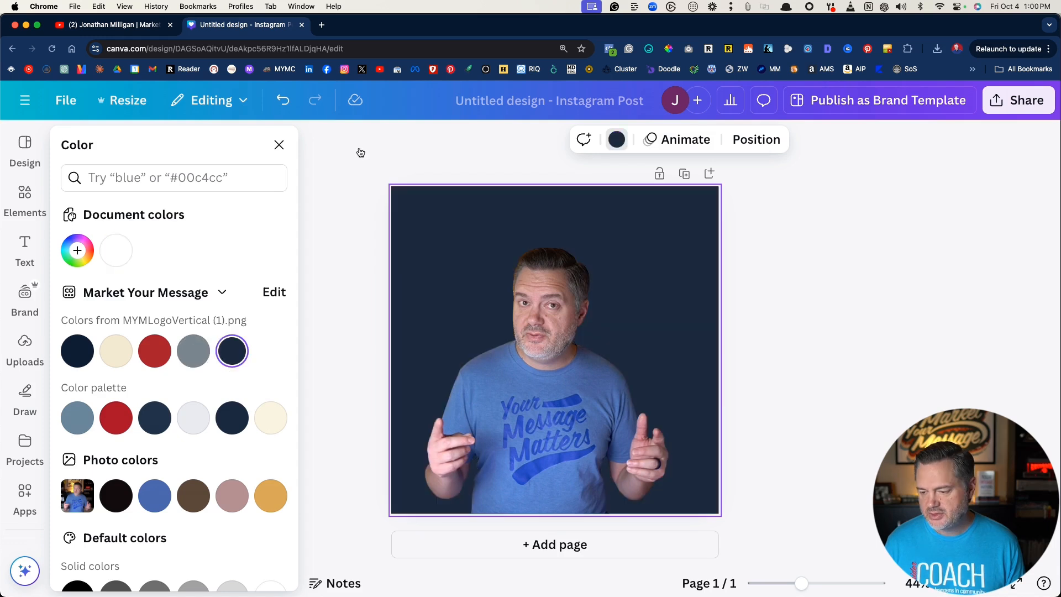
{"action": "left_click", "coordinate": [379, 157]}
- Center the cut-out portrait horizontally on the page and give it an Outline shadow effect
{"action": "mouse_move", "coordinate": [543, 395]}
{"action": "left_mouse_down"}
{"action": "mouse_move", "coordinate": [525, 286]}
{"action": "mouse_move", "coordinate": [549, 358]}
{"action": "mouse_move", "coordinate": [547, 399]}
{"action": "left_mouse_up"}
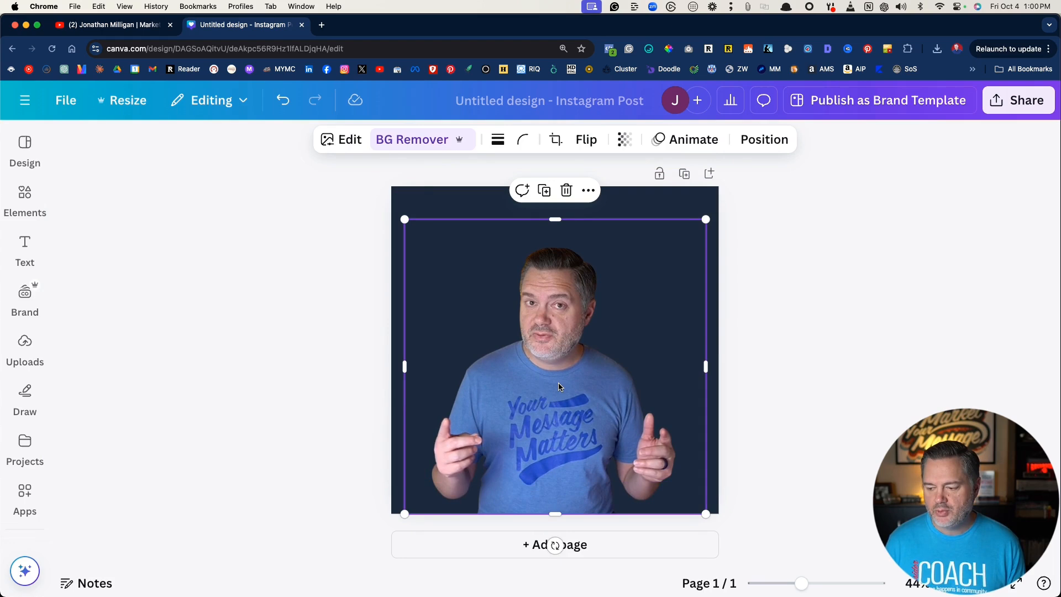
{"action": "left_click", "coordinate": [349, 141]}
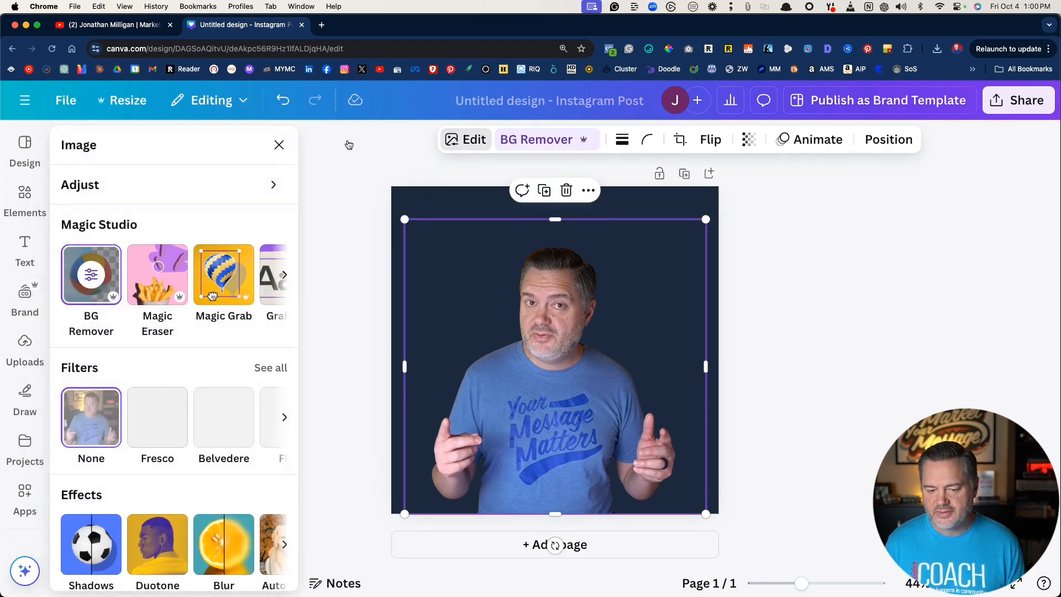
{"action": "scroll", "coordinate": [84, 383], "scroll_direction": "down", "scroll_amount": 3}
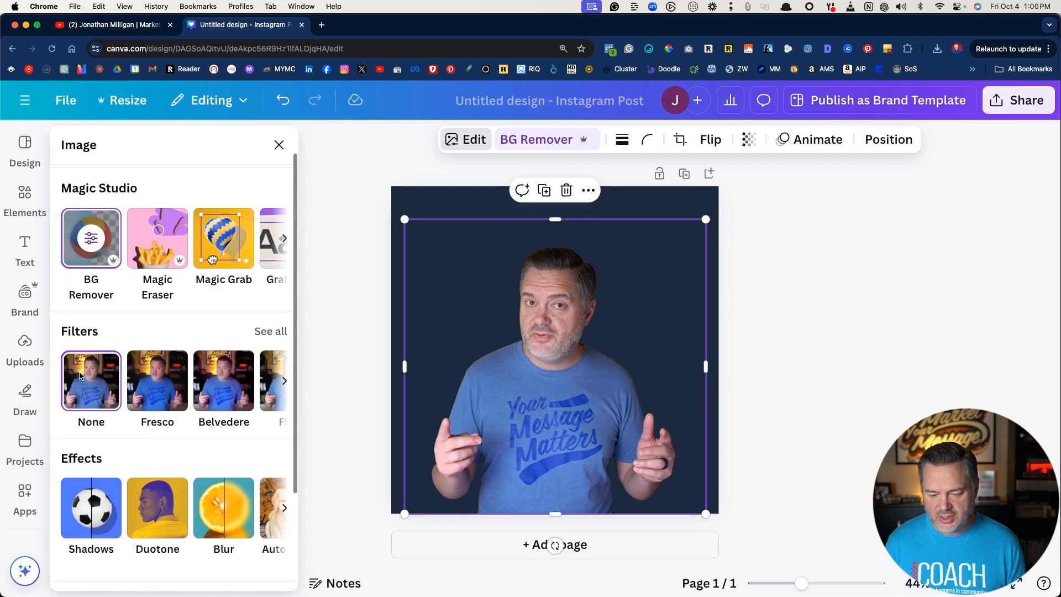
{"action": "left_click", "coordinate": [84, 383]}
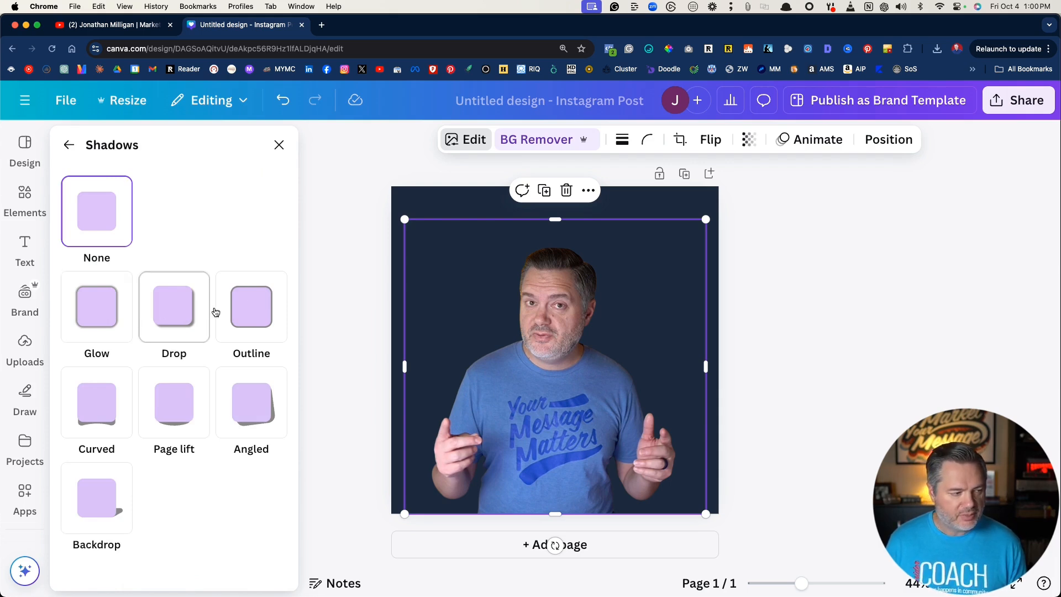
{"action": "left_click", "coordinate": [243, 320]}
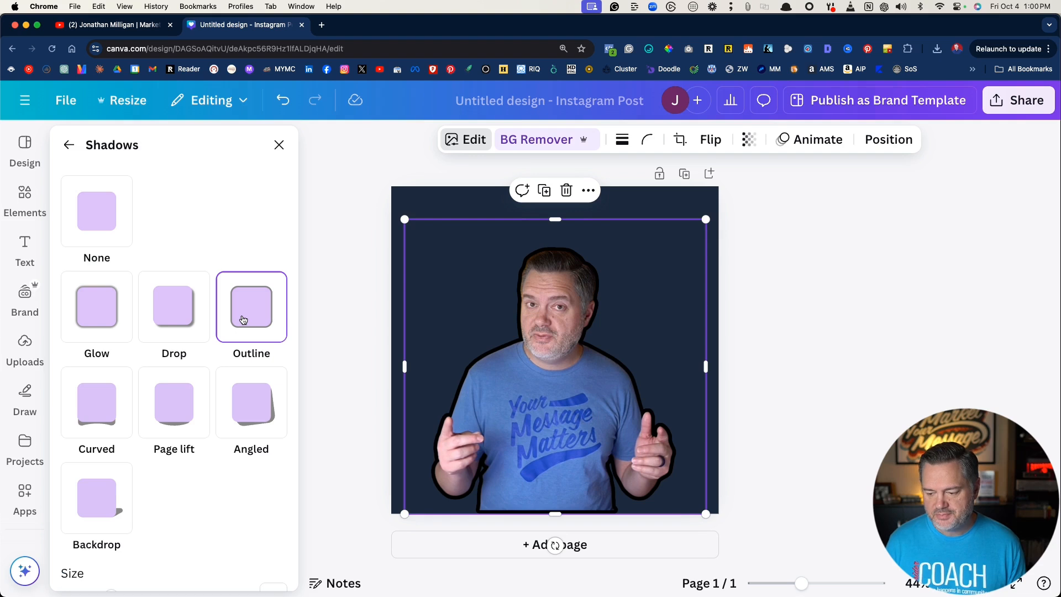
{"action": "scroll", "coordinate": [243, 320], "scroll_direction": "down", "scroll_amount": 3}
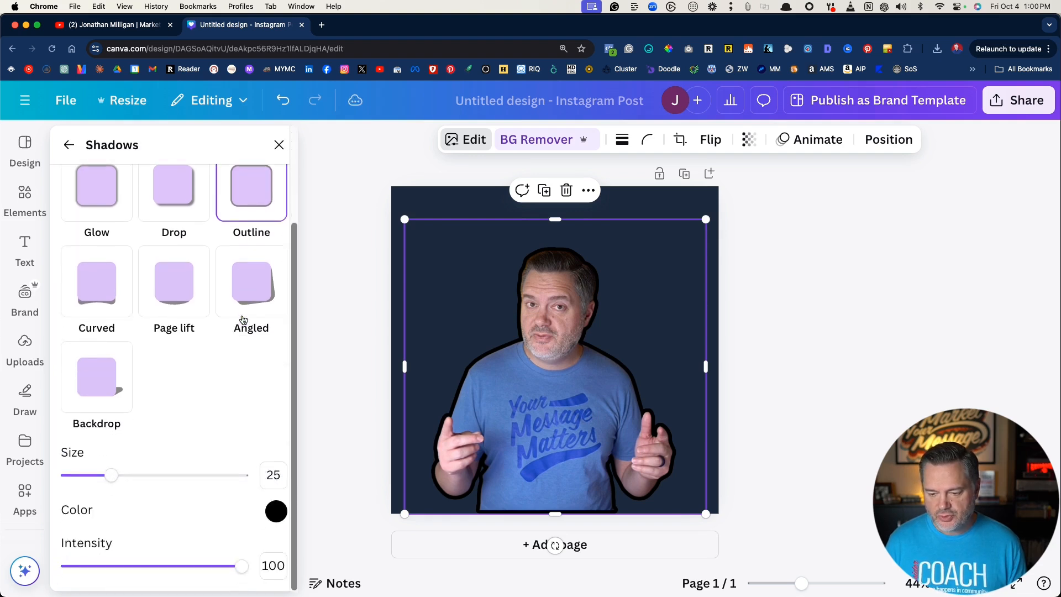
- Set the portrait's outline to white (#FFFFFF) at size 30, and nudge the portrait slightly to the right
{"action": "left_click", "coordinate": [276, 513]}
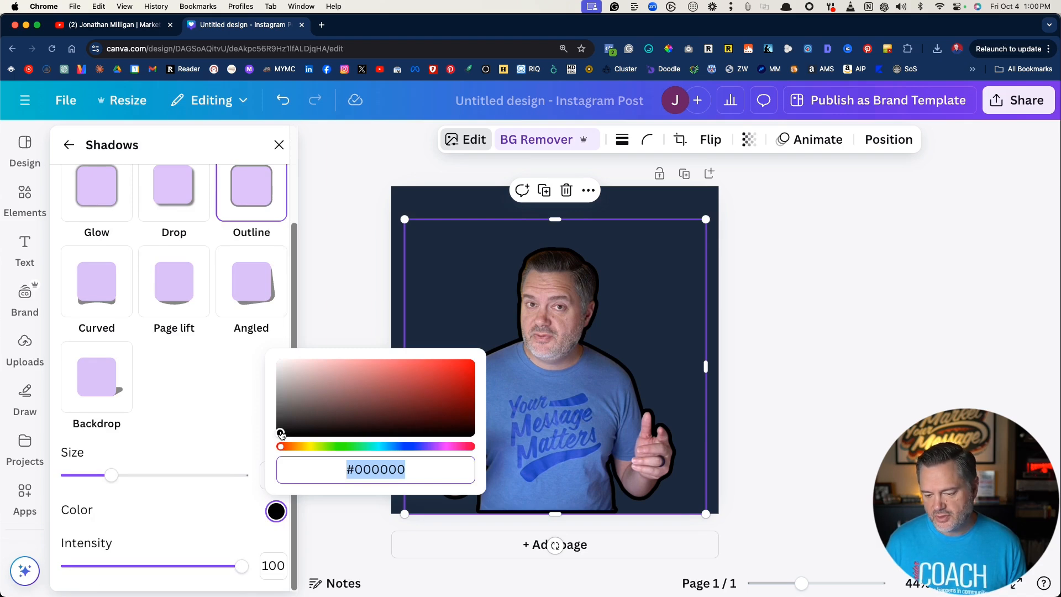
{"action": "left_click_drag", "start_coordinate": [280, 435], "coordinate": [274, 342]}
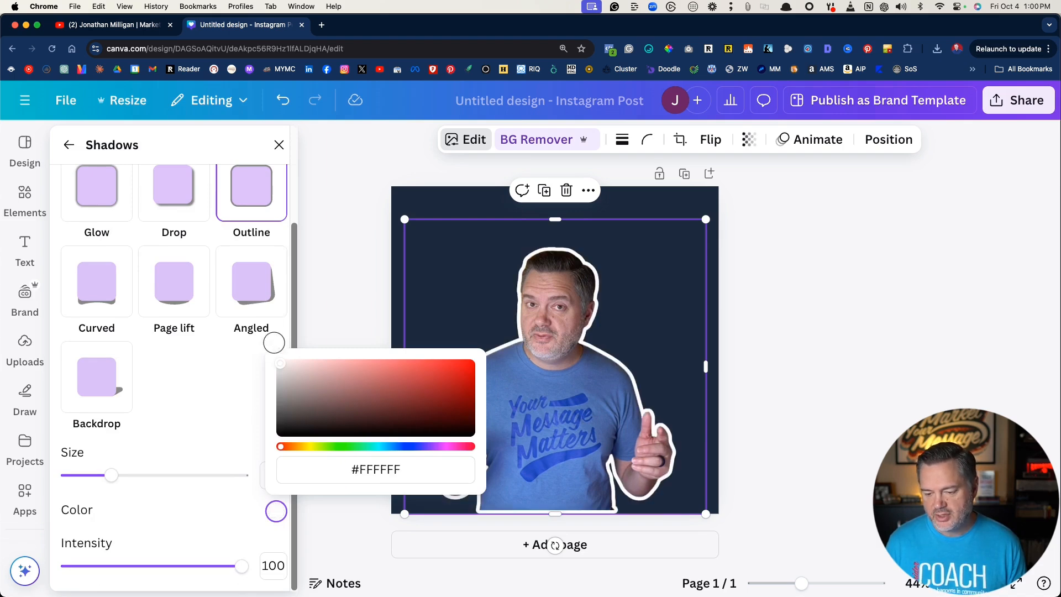
{"action": "left_click", "coordinate": [214, 400]}
{"action": "mouse_move", "coordinate": [110, 479]}
{"action": "left_mouse_down"}
{"action": "mouse_move", "coordinate": [205, 477]}
{"action": "mouse_move", "coordinate": [87, 476]}
{"action": "mouse_move", "coordinate": [119, 475]}
{"action": "left_mouse_up"}
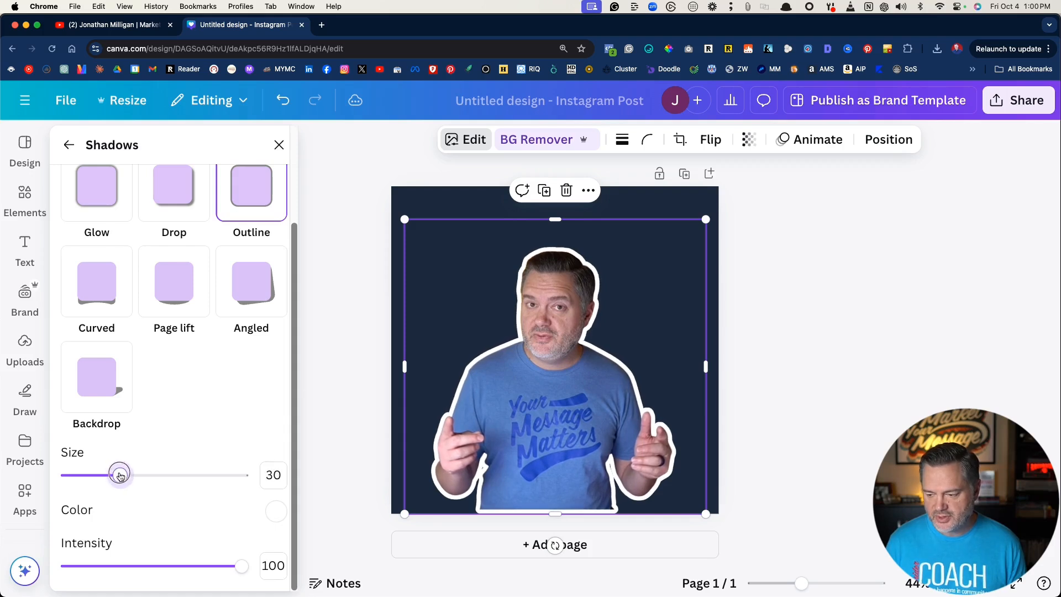
{"action": "left_click", "coordinate": [327, 385]}
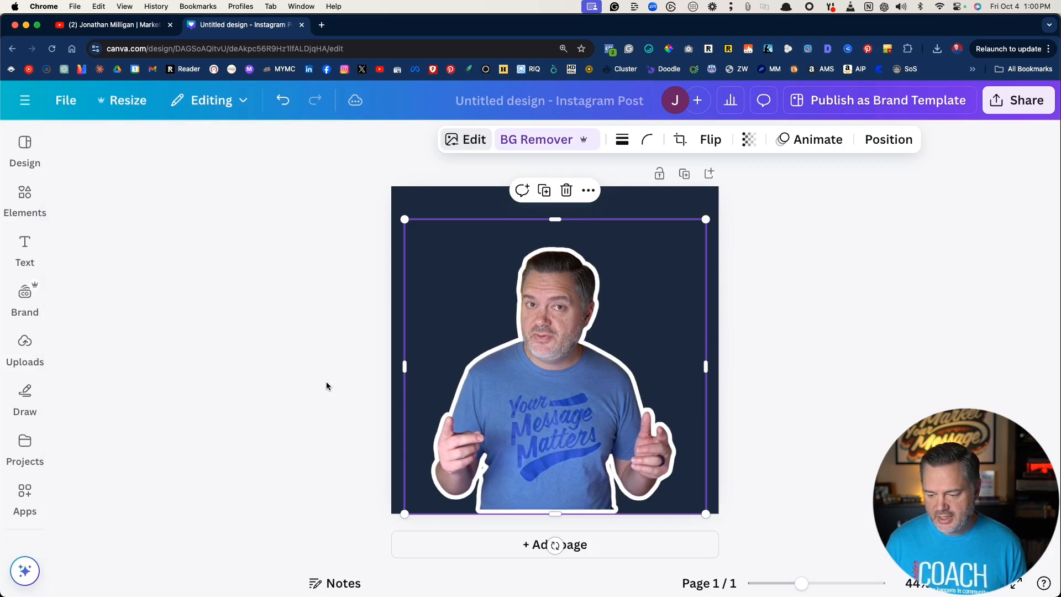
{"action": "left_click_drag", "start_coordinate": [540, 423], "coordinate": [545, 424]}
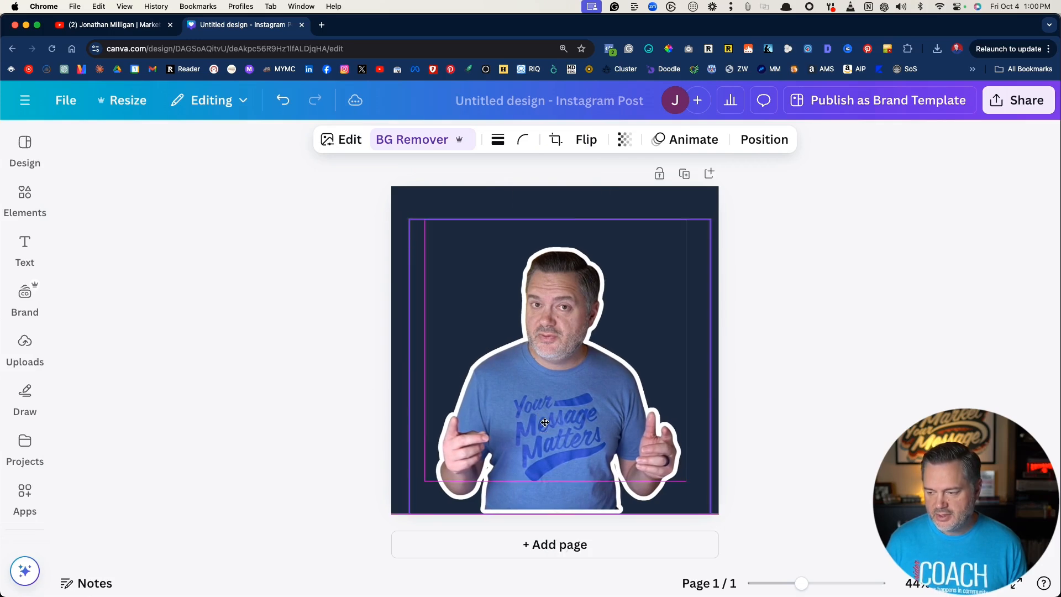
- Move the finished portrait design to the BIO PICS folder
{"action": "left_click", "coordinate": [469, 204]}
{"action": "left_click", "coordinate": [65, 100]}
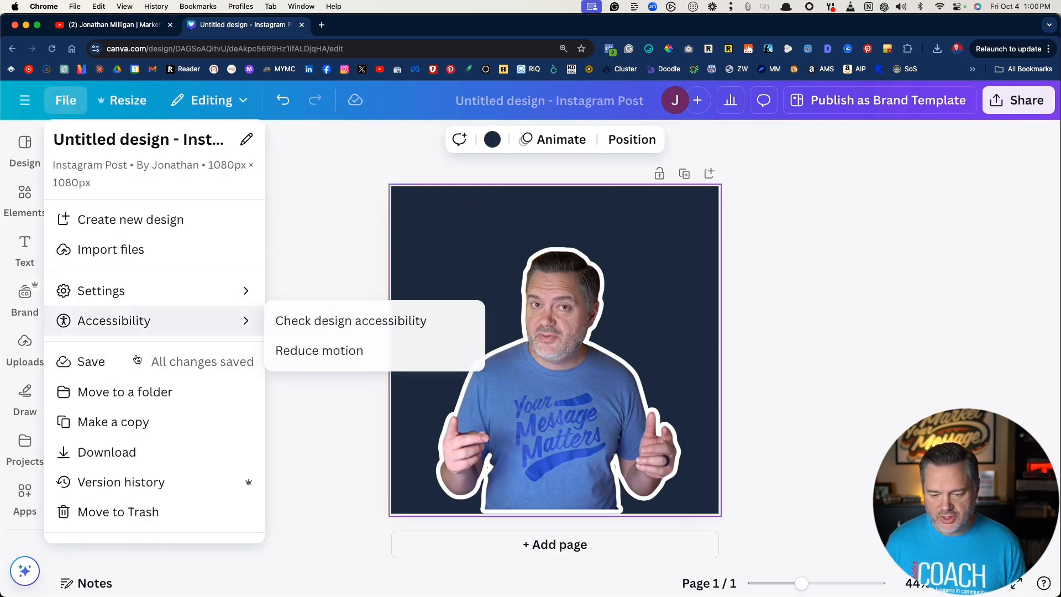
{"action": "left_click", "coordinate": [133, 394]}
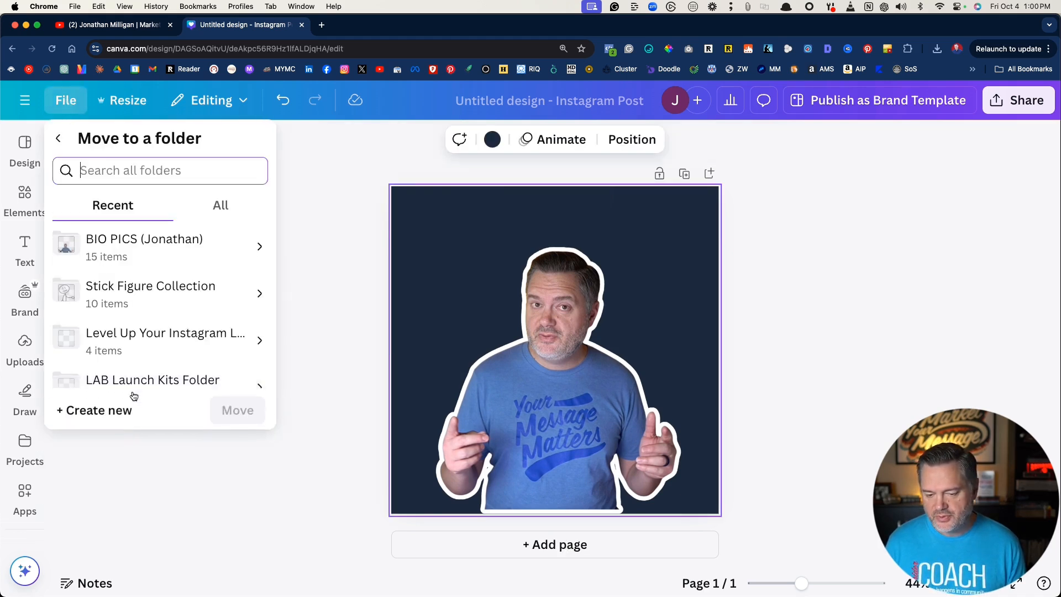
{"action": "left_click", "coordinate": [127, 245]}
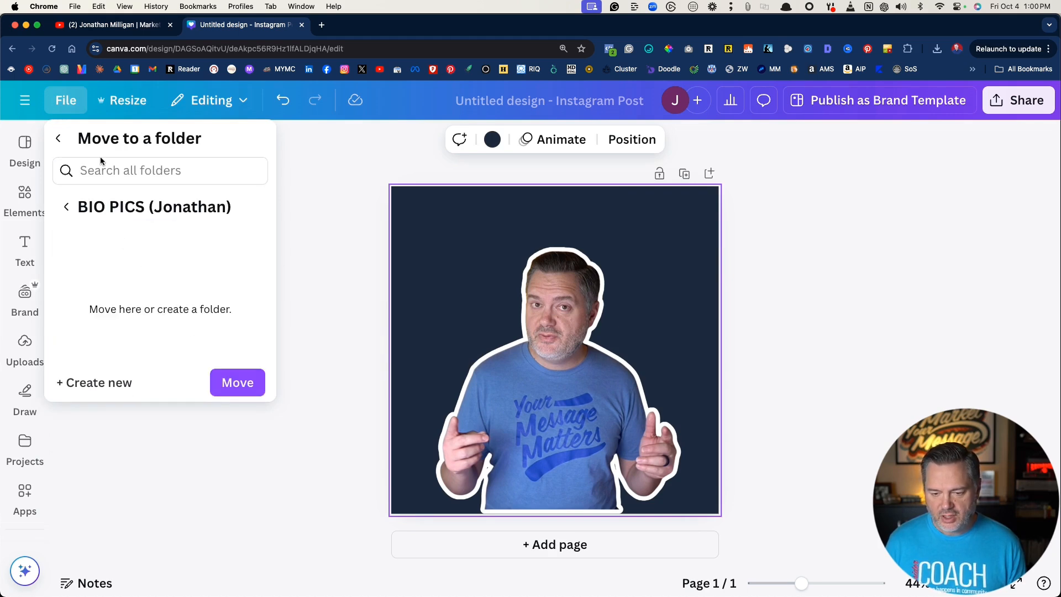
{"action": "left_click", "coordinate": [231, 385]}
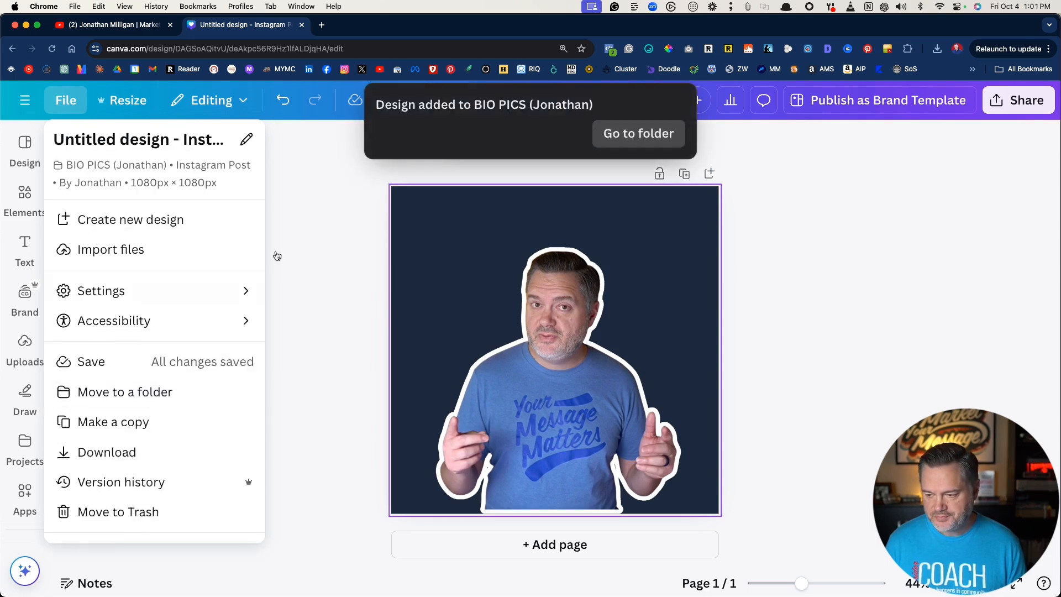
{"action": "left_click", "coordinate": [336, 227]}
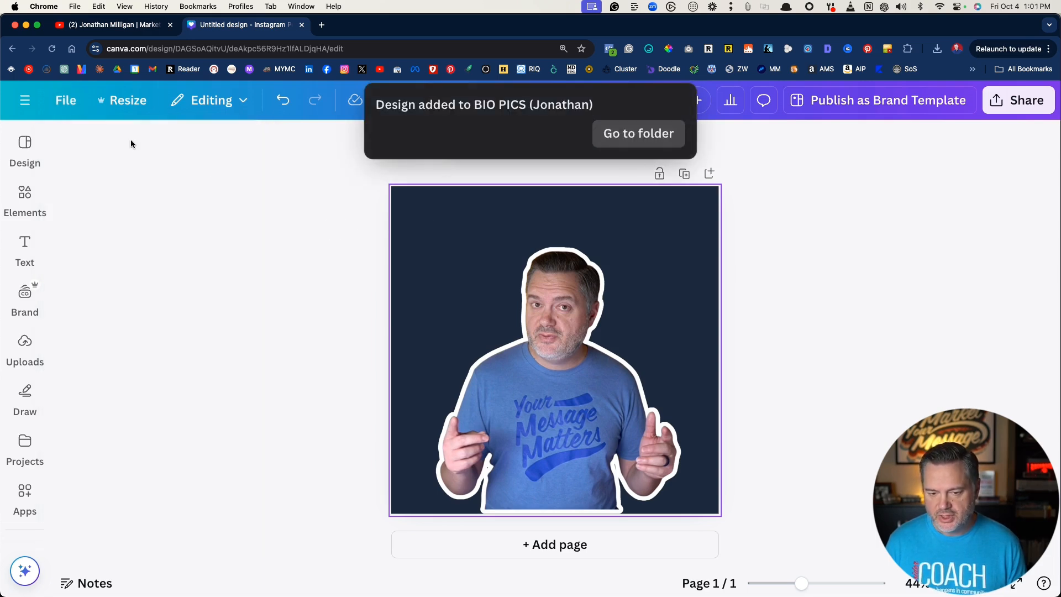
- Return to the Canva home page, create a blank YouTube Thumbnail design and browse its templates
{"action": "left_click", "coordinate": [25, 109]}
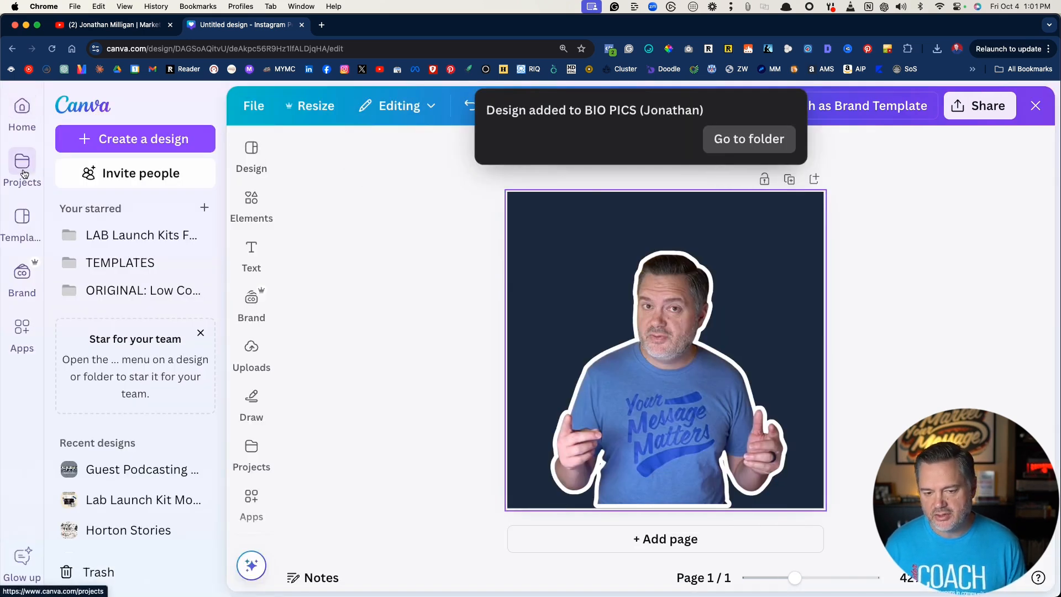
{"action": "left_click", "coordinate": [23, 113]}
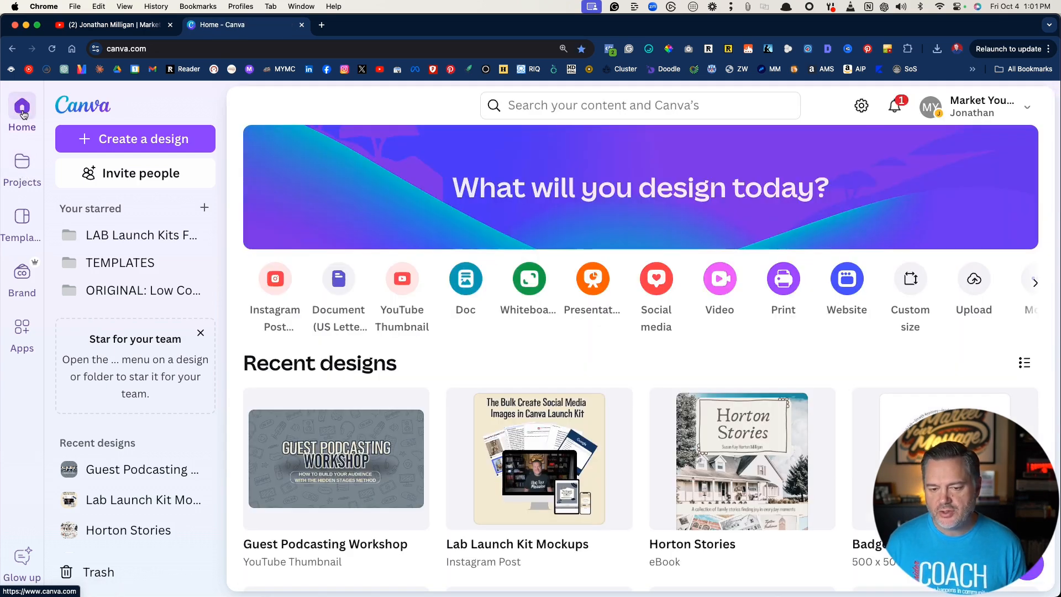
{"action": "left_click", "coordinate": [611, 108]}
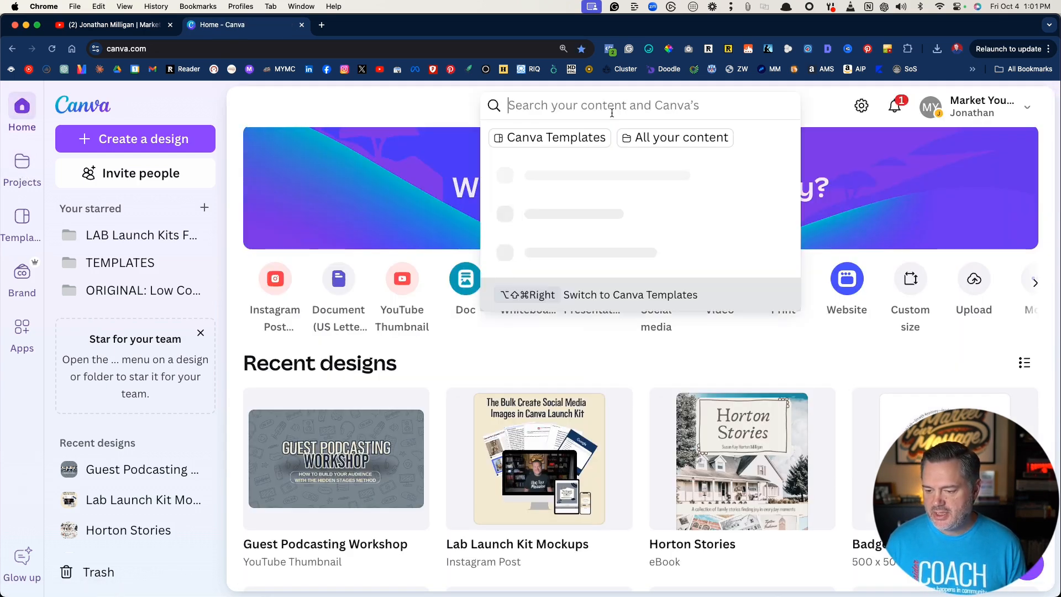
{"action": "left_click", "coordinate": [397, 283]}
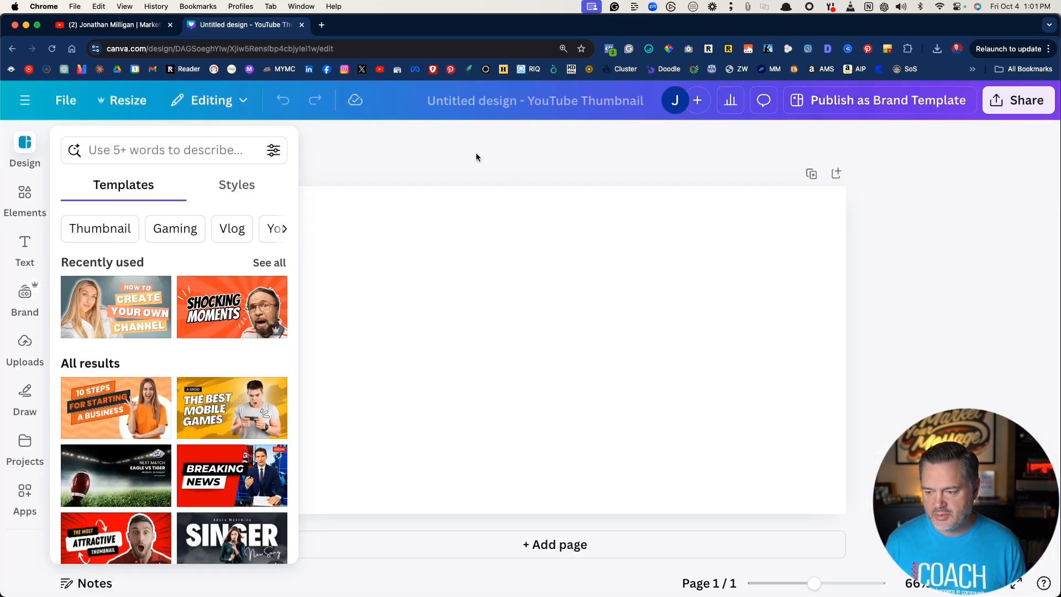
{"action": "scroll", "coordinate": [154, 358], "scroll_direction": "down", "scroll_amount": 3}
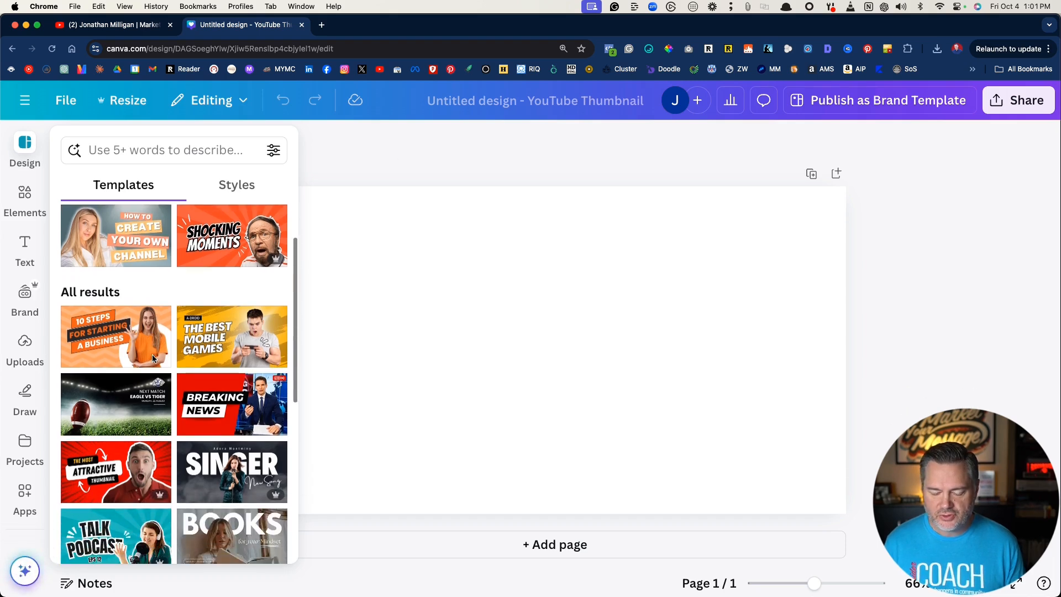
- Apply the blue "Shocking Surprise Revealed" template to the page and delete its photo of the bearded man
{"action": "scroll", "coordinate": [153, 358], "scroll_direction": "down", "scroll_amount": 3}
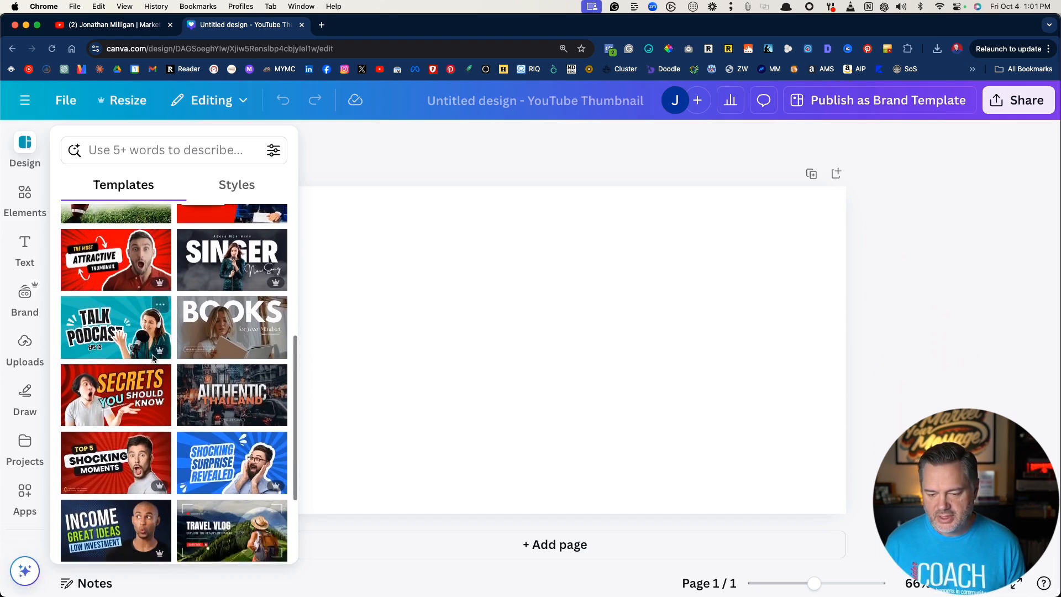
{"action": "scroll", "coordinate": [154, 358], "scroll_direction": "up", "scroll_amount": 2}
{"action": "scroll", "coordinate": [154, 358], "scroll_direction": "down", "scroll_amount": 4}
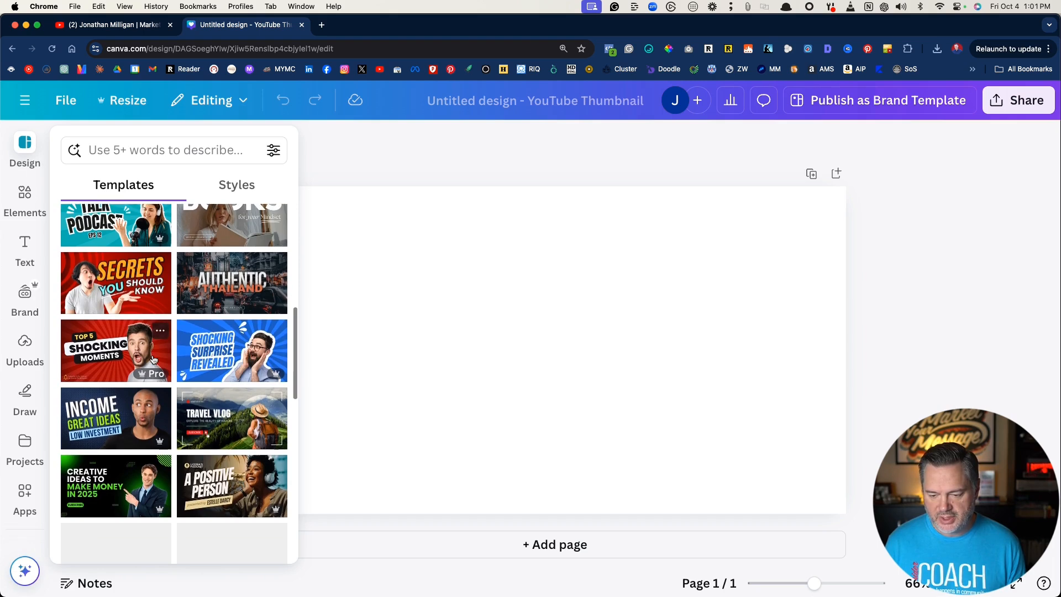
{"action": "left_click", "coordinate": [218, 353]}
{"action": "left_click", "coordinate": [688, 356]}
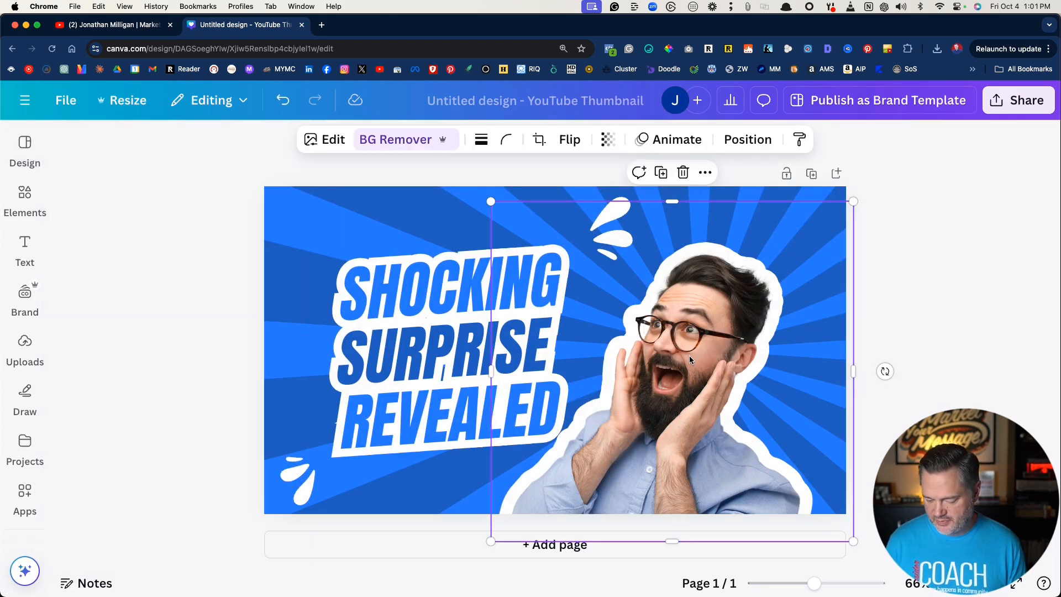
{"action": "key", "text": "Delete"}
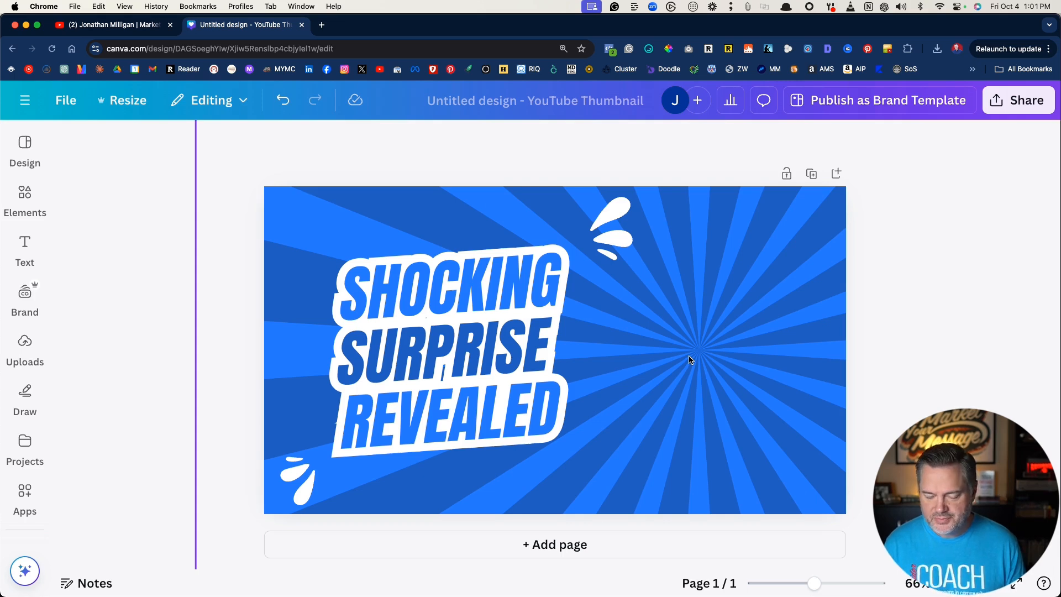
- Add the untitled portrait design from the BIO PICS project folder as a second page of the thumbnail
{"action": "left_click", "coordinate": [27, 445]}
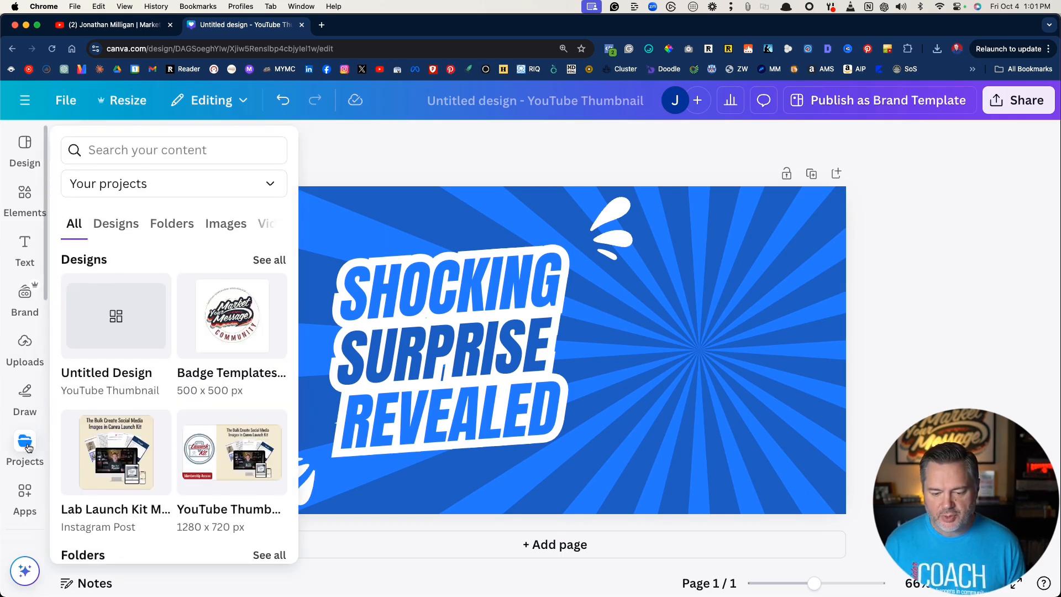
{"action": "left_click", "coordinate": [164, 226]}
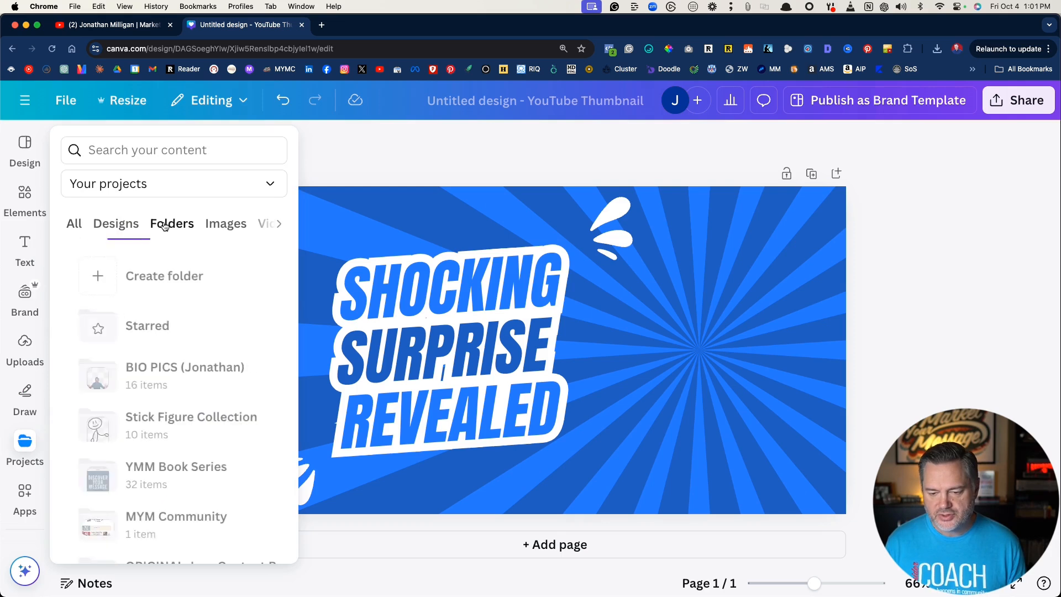
{"action": "left_click", "coordinate": [131, 374]}
{"action": "scroll", "coordinate": [119, 365], "scroll_direction": "down", "scroll_amount": 2}
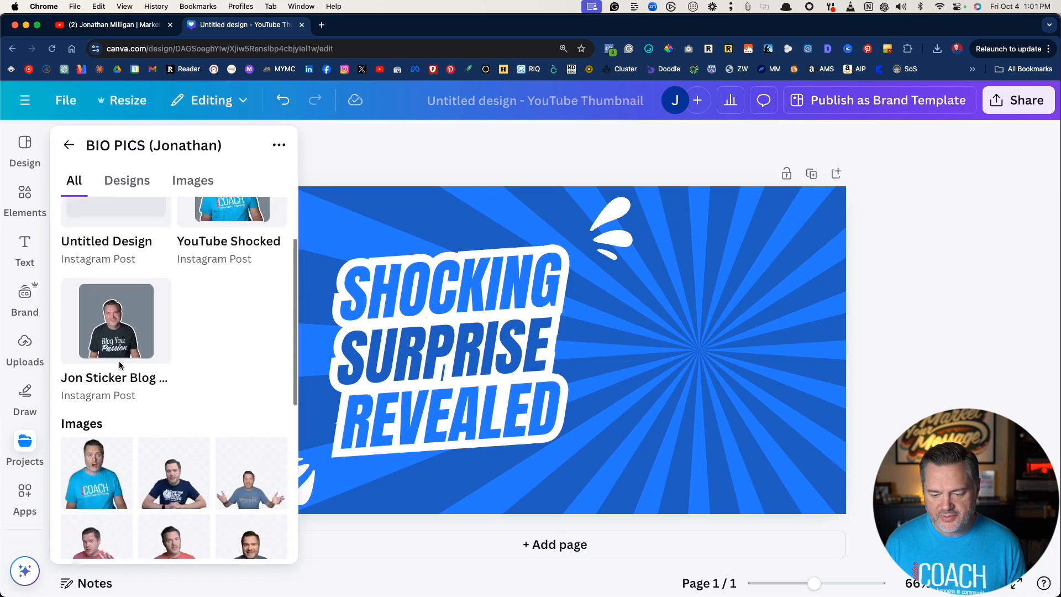
{"action": "scroll", "coordinate": [119, 365], "scroll_direction": "down", "scroll_amount": 6}
{"action": "scroll", "coordinate": [119, 365], "scroll_direction": "up", "scroll_amount": 5}
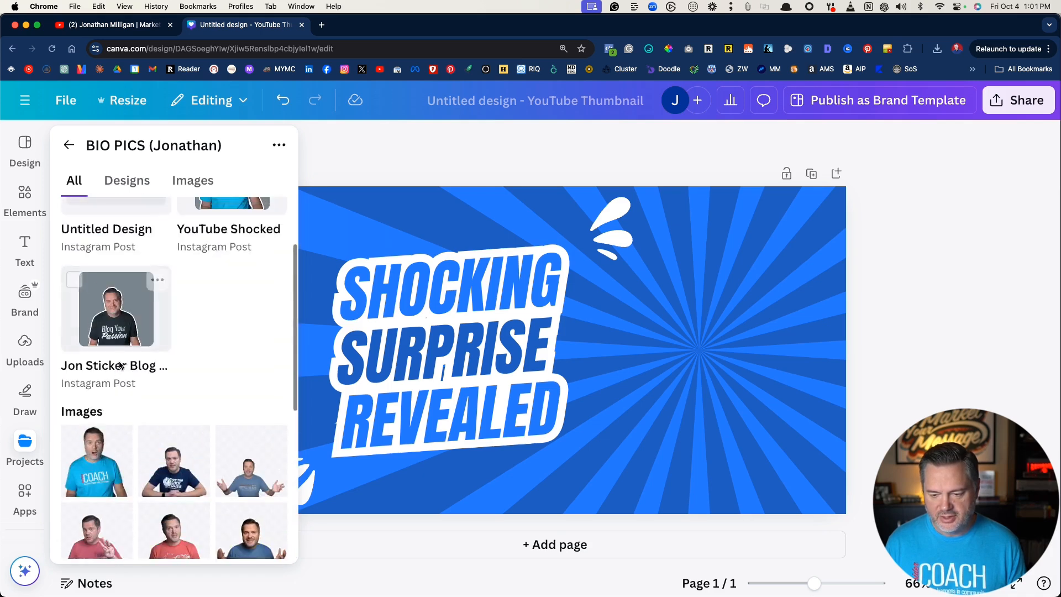
{"action": "scroll", "coordinate": [120, 365], "scroll_direction": "up", "scroll_amount": 2}
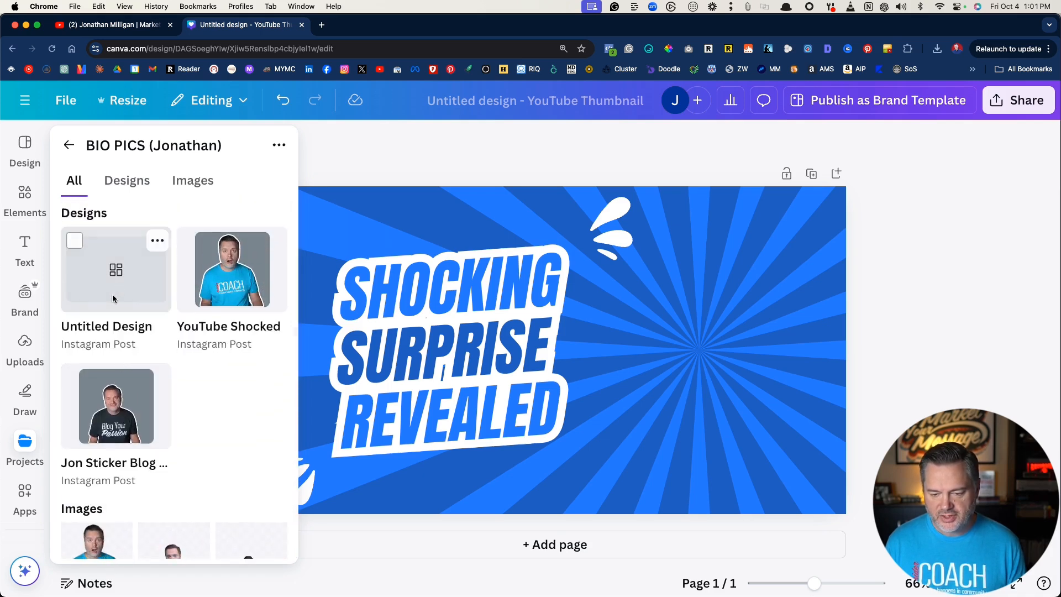
{"action": "left_click", "coordinate": [126, 284]}
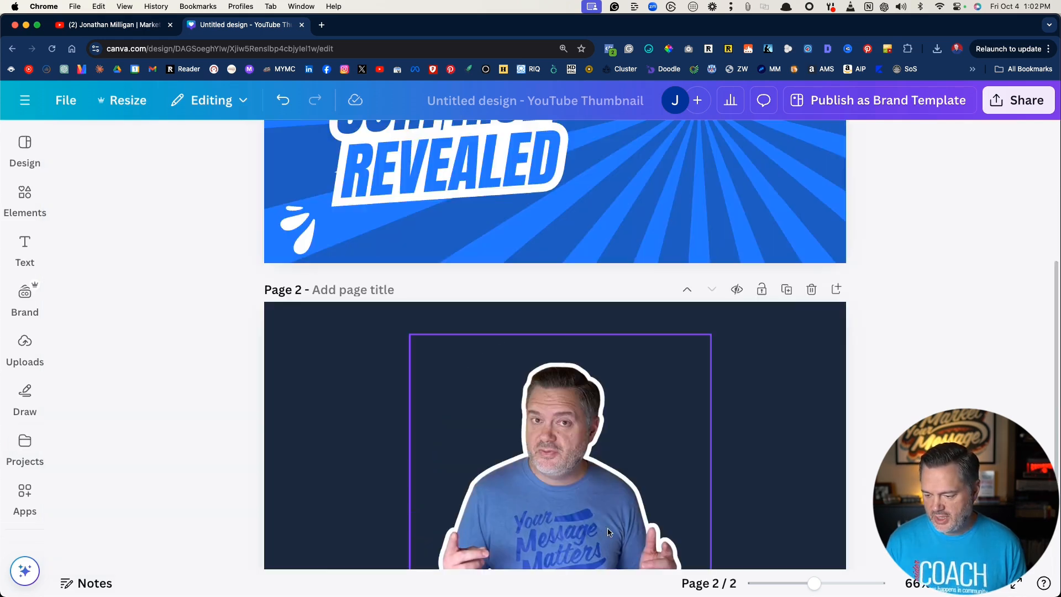
- Move the outlined portrait from page 2 onto the right side of page 1 and enlarge it beside the headline
{"action": "left_click_drag", "start_coordinate": [583, 535], "coordinate": [708, 166]}
{"action": "scroll", "coordinate": [699, 362], "scroll_direction": "up", "scroll_amount": 5}
{"action": "left_click_drag", "start_coordinate": [690, 369], "coordinate": [730, 375]}
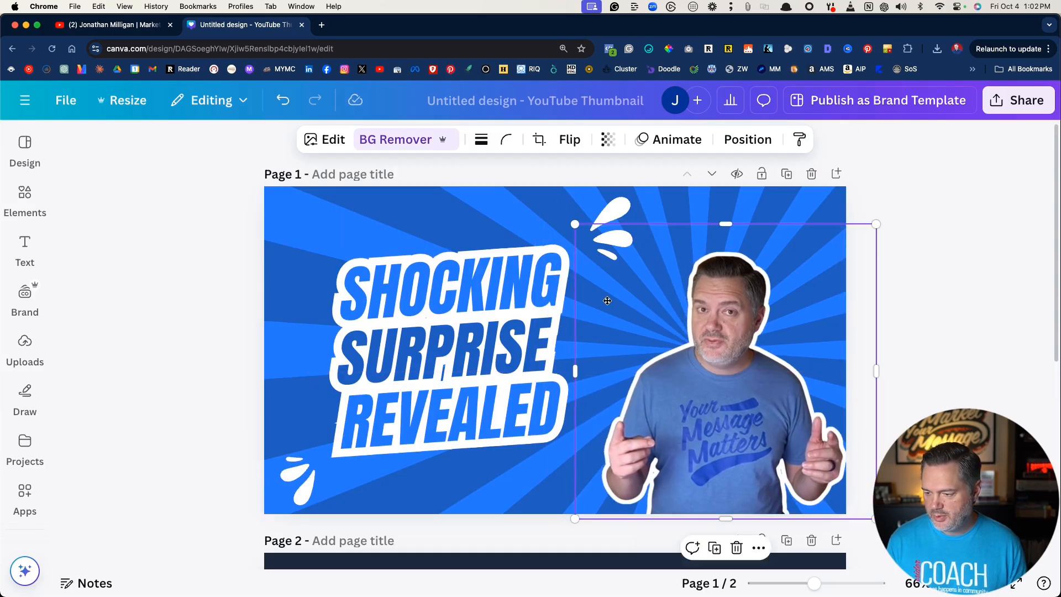
{"action": "left_click_drag", "start_coordinate": [575, 225], "coordinate": [516, 206]}
{"action": "left_click", "coordinate": [202, 251]}
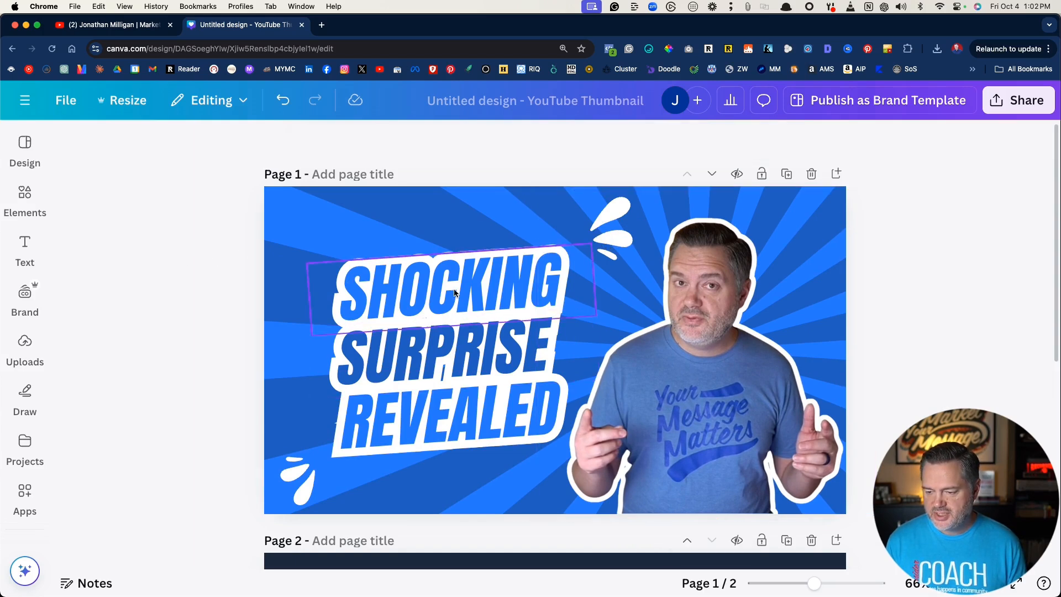
- Shuffle the brand colors from MYMLogoVertical (1).png on page 1 to a red-and-cream sunburst with cream and gray text outlined in navy
{"action": "left_click", "coordinate": [459, 353]}
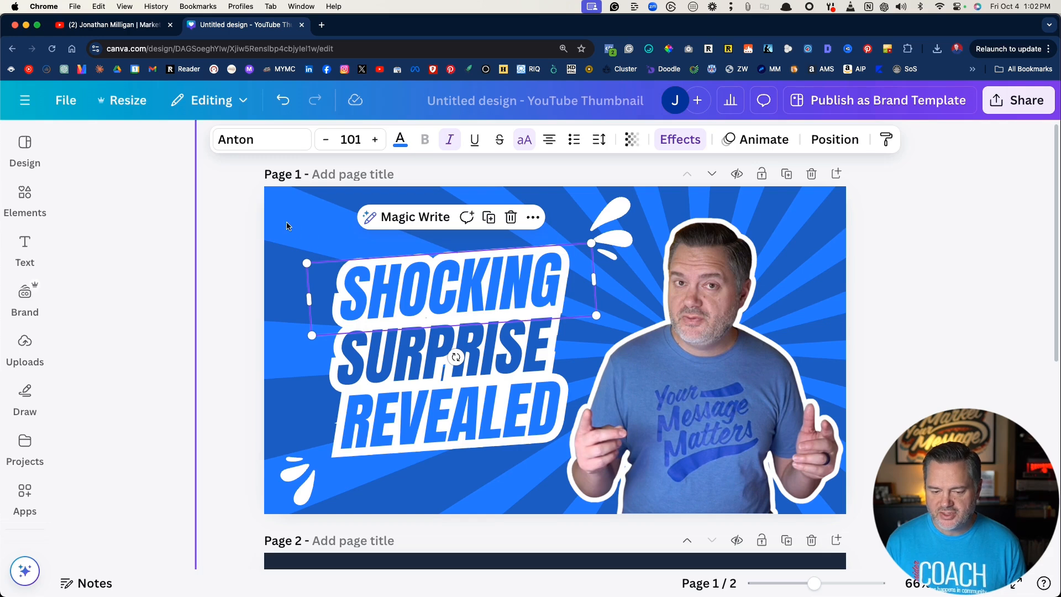
{"action": "left_click", "coordinate": [21, 294]}
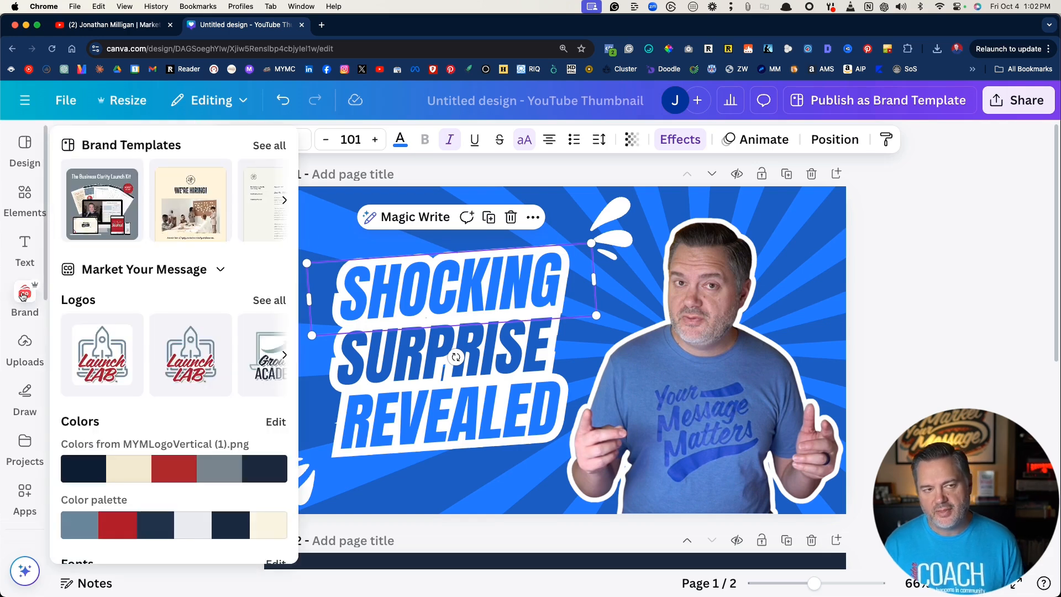
{"action": "left_click", "coordinate": [150, 470]}
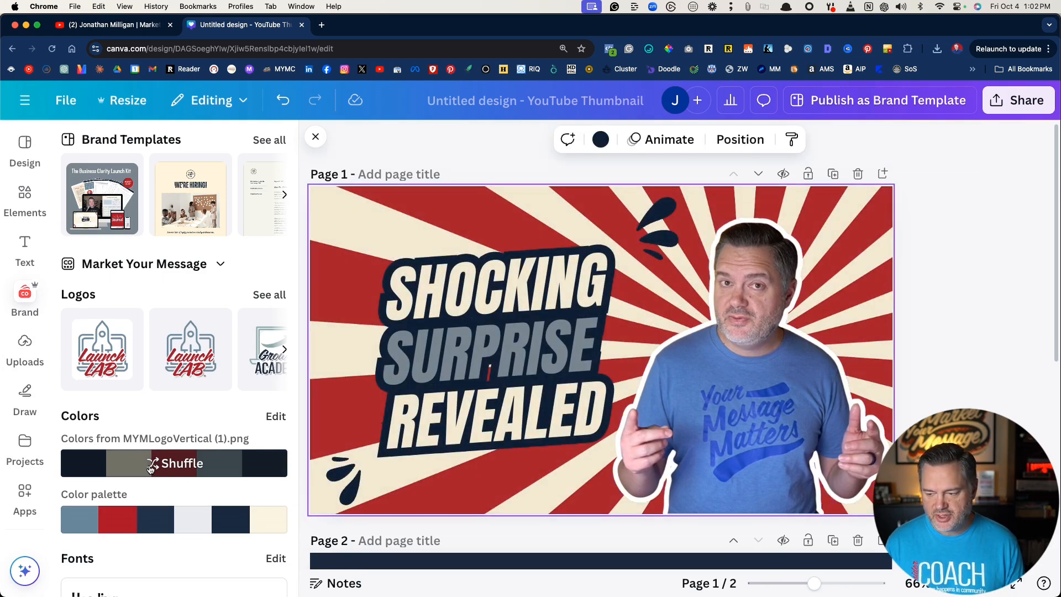
{"action": "left_click", "coordinate": [150, 469]}
{"action": "left_click", "coordinate": [150, 469]}
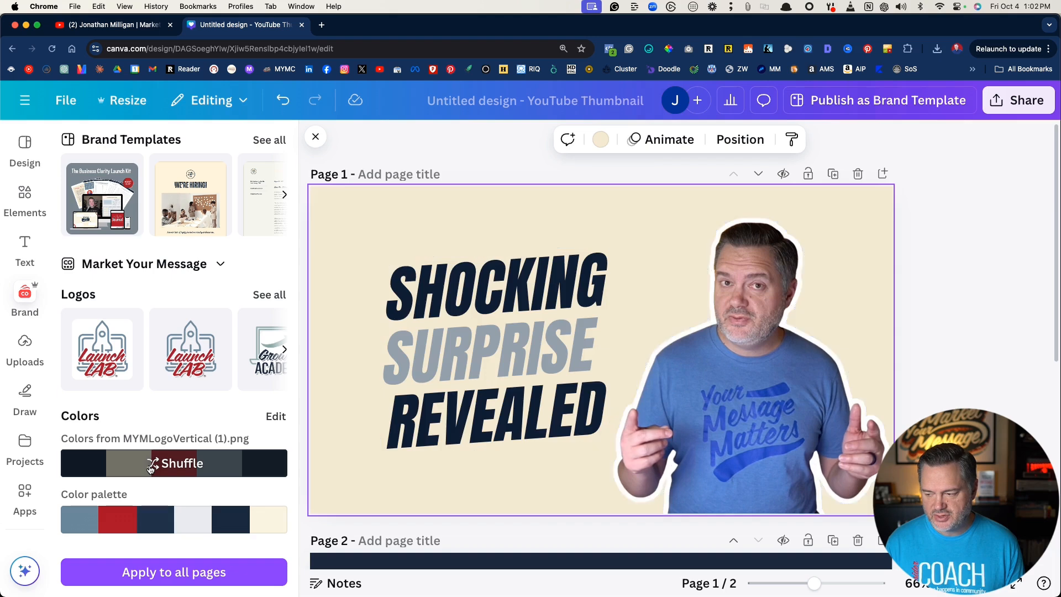
{"action": "left_click", "coordinate": [151, 469]}
{"action": "left_click", "coordinate": [151, 469]}
{"action": "left_click", "coordinate": [151, 469]}
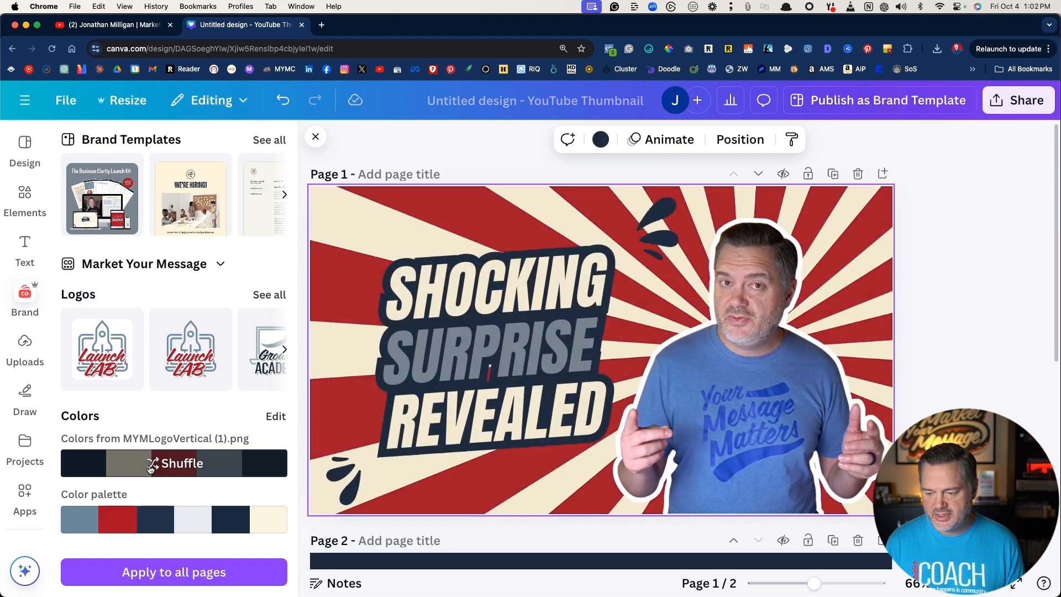